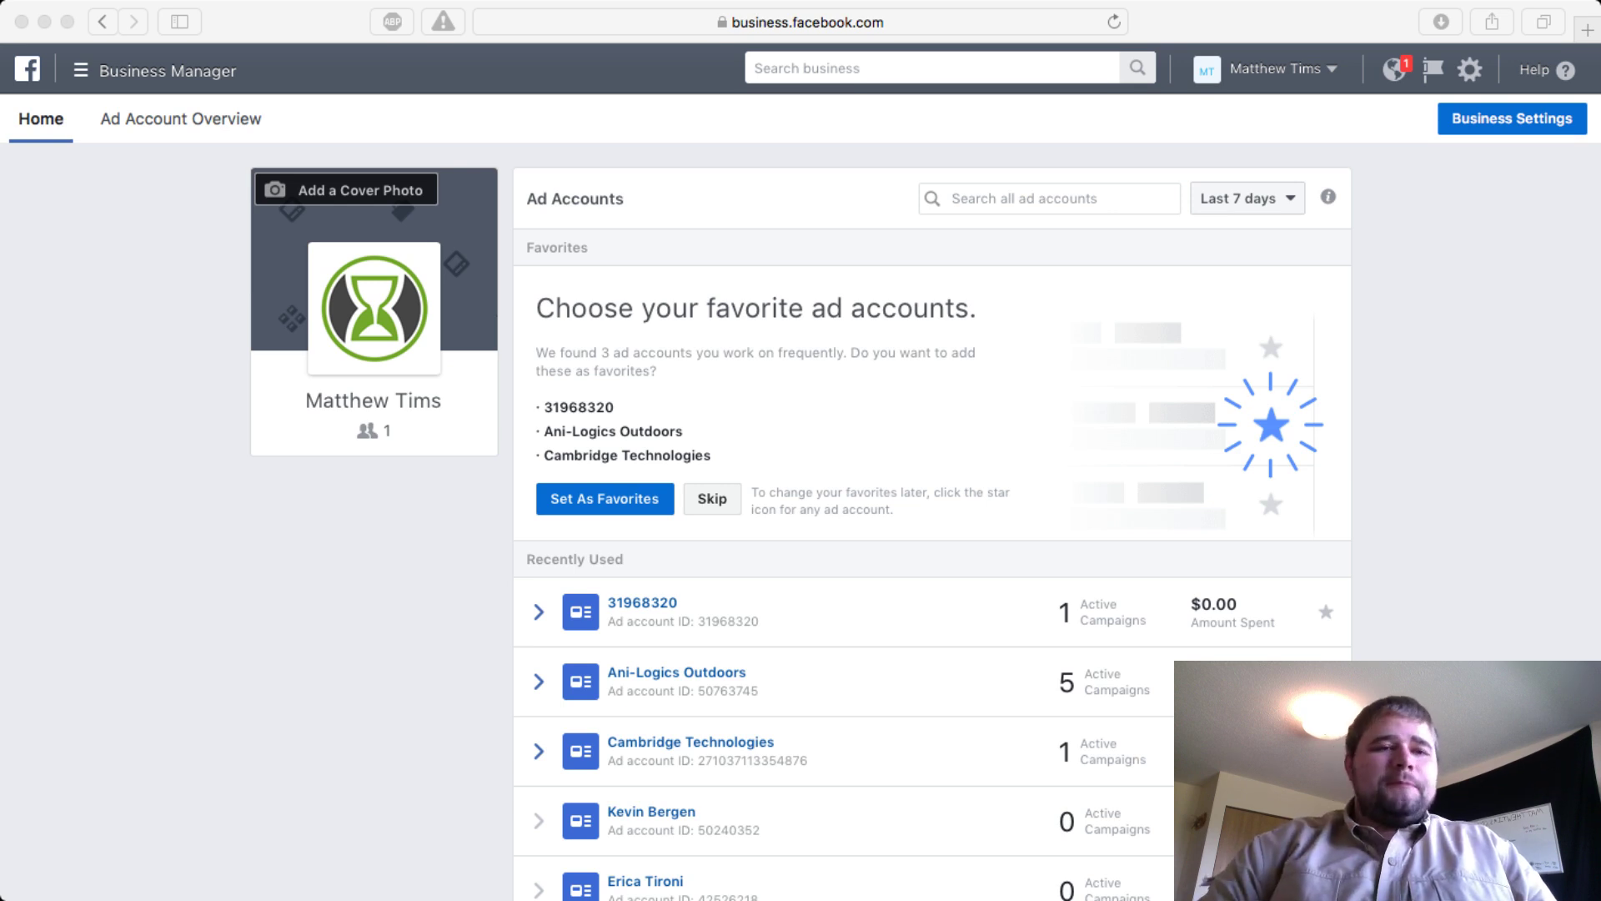
Open Business Settings, show the Pages list and bring up the Add New Pages options.
key(super+Tab)
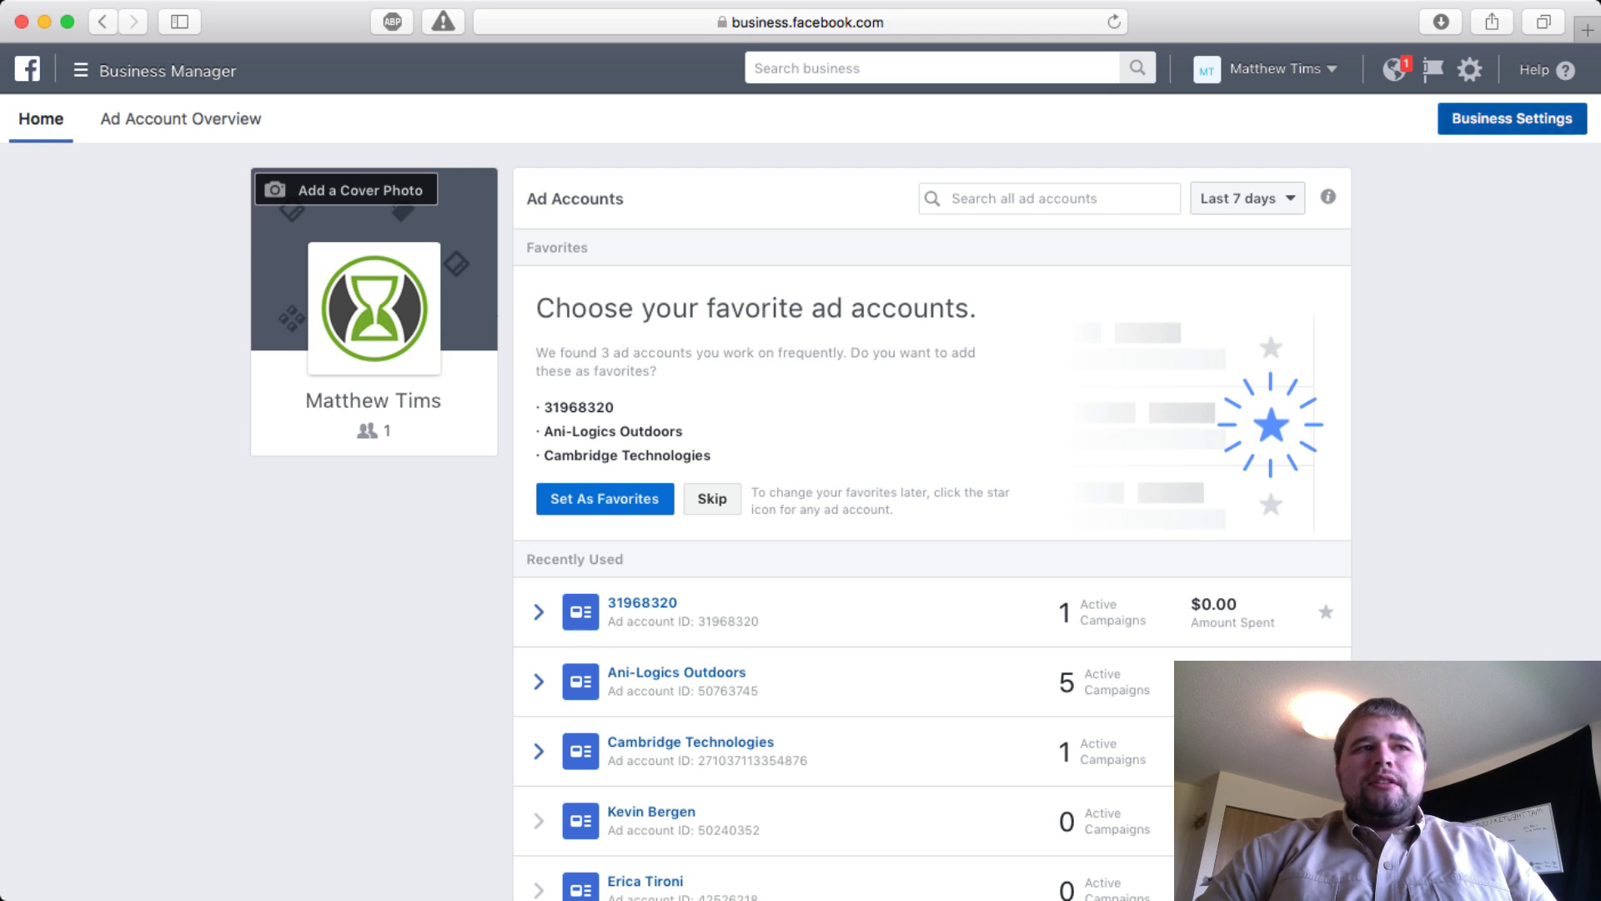
click(1512, 118)
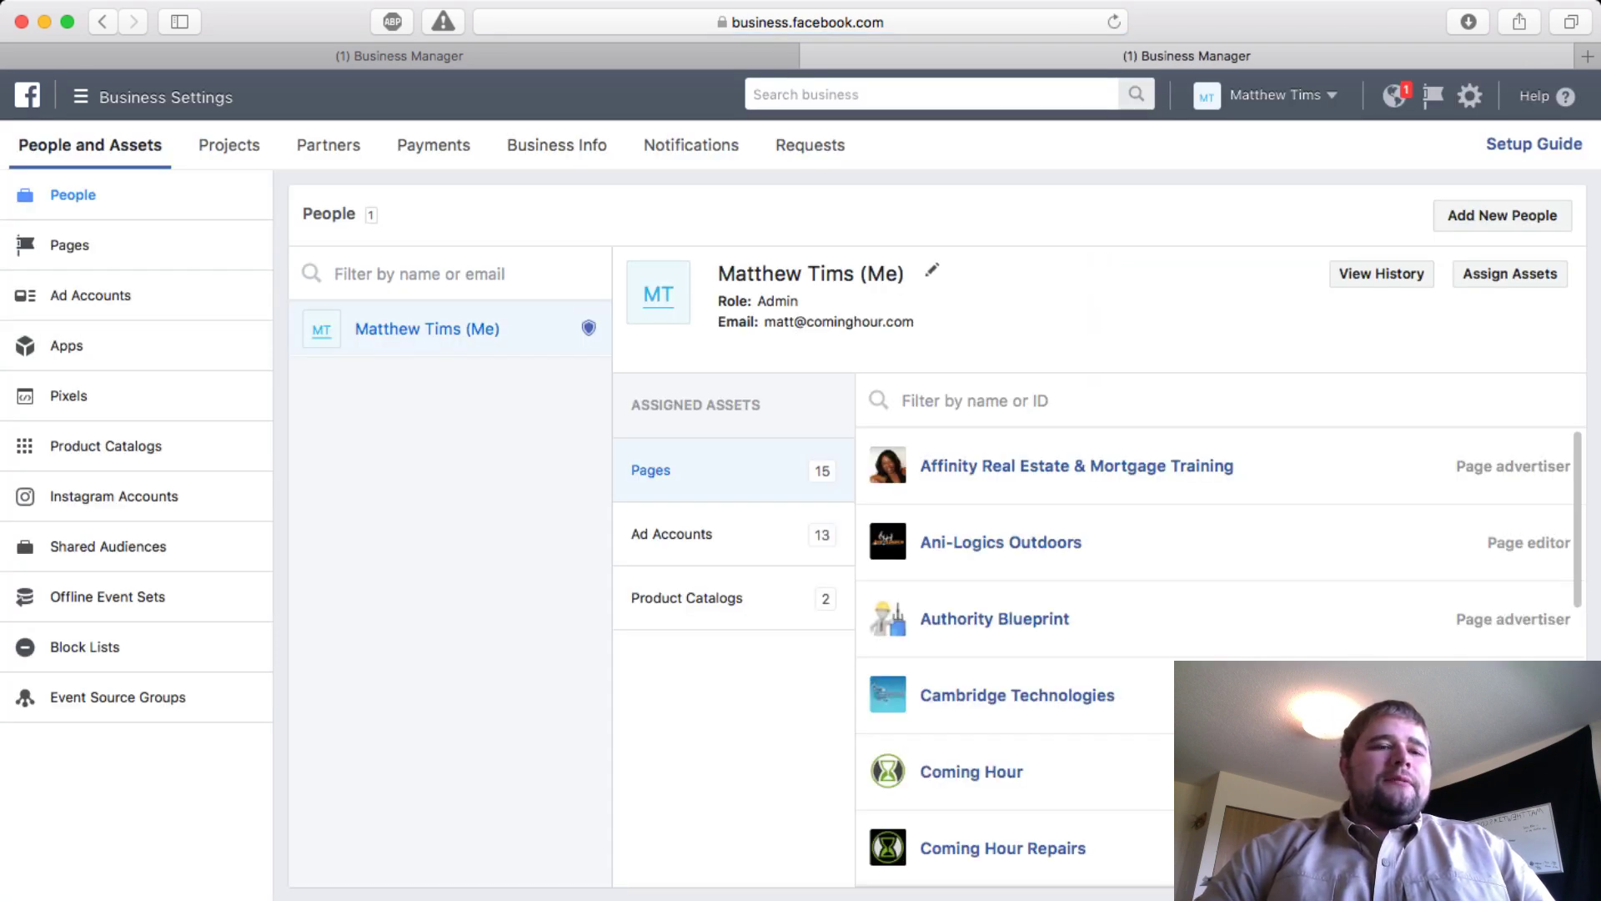
click(83, 244)
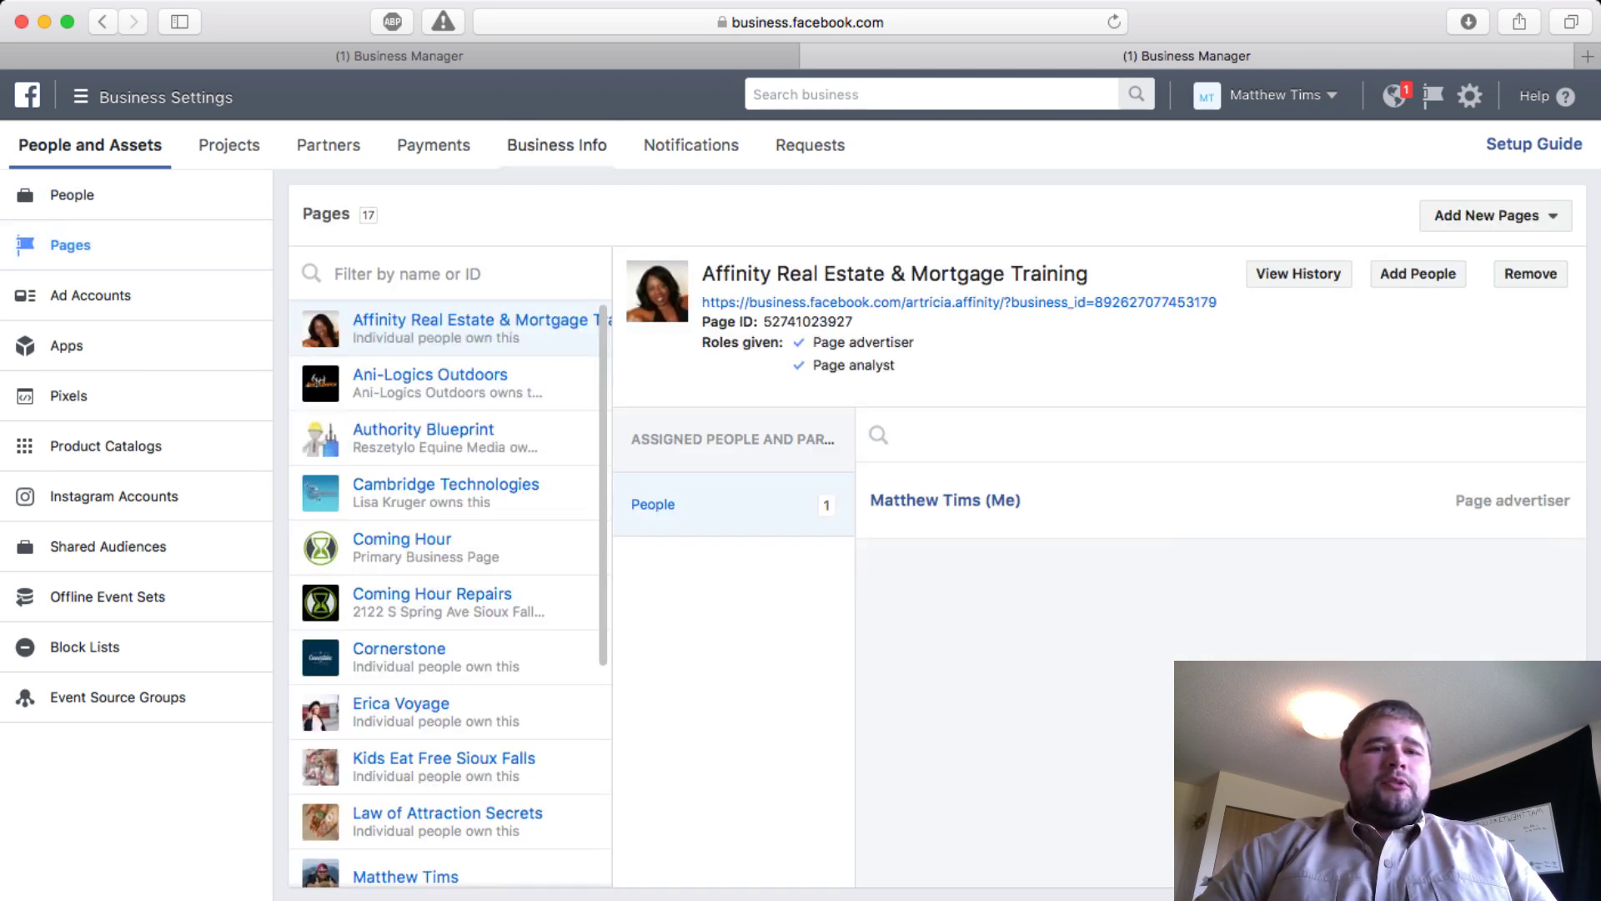
scroll(450, 424, down, 3)
scroll(450, 424, down, 3)
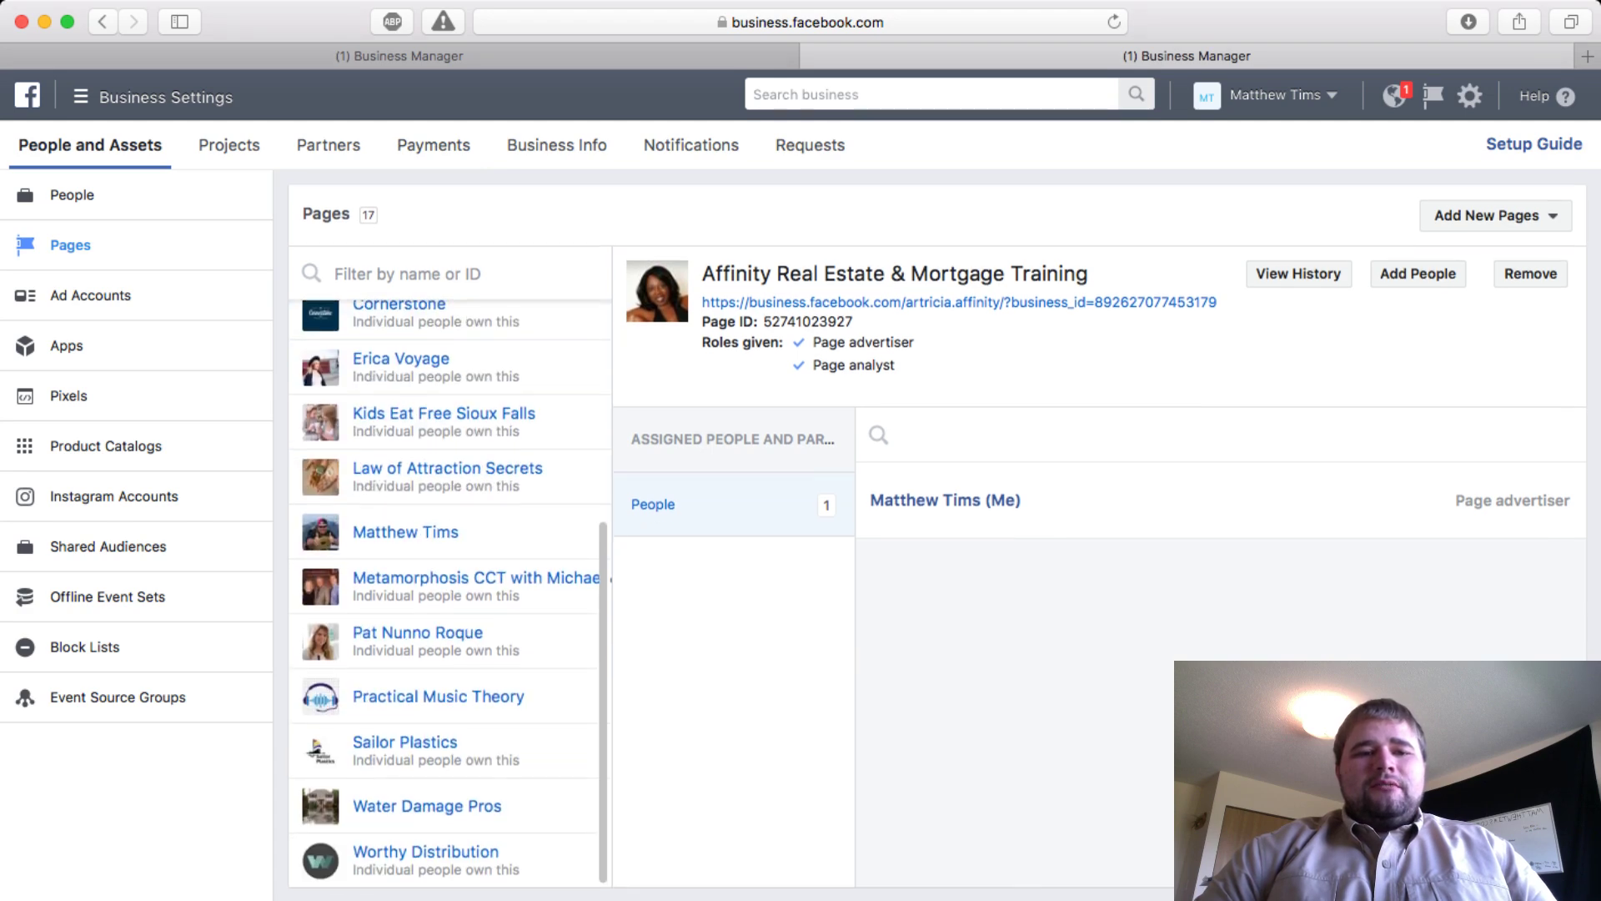
scroll(450, 423, up, 5)
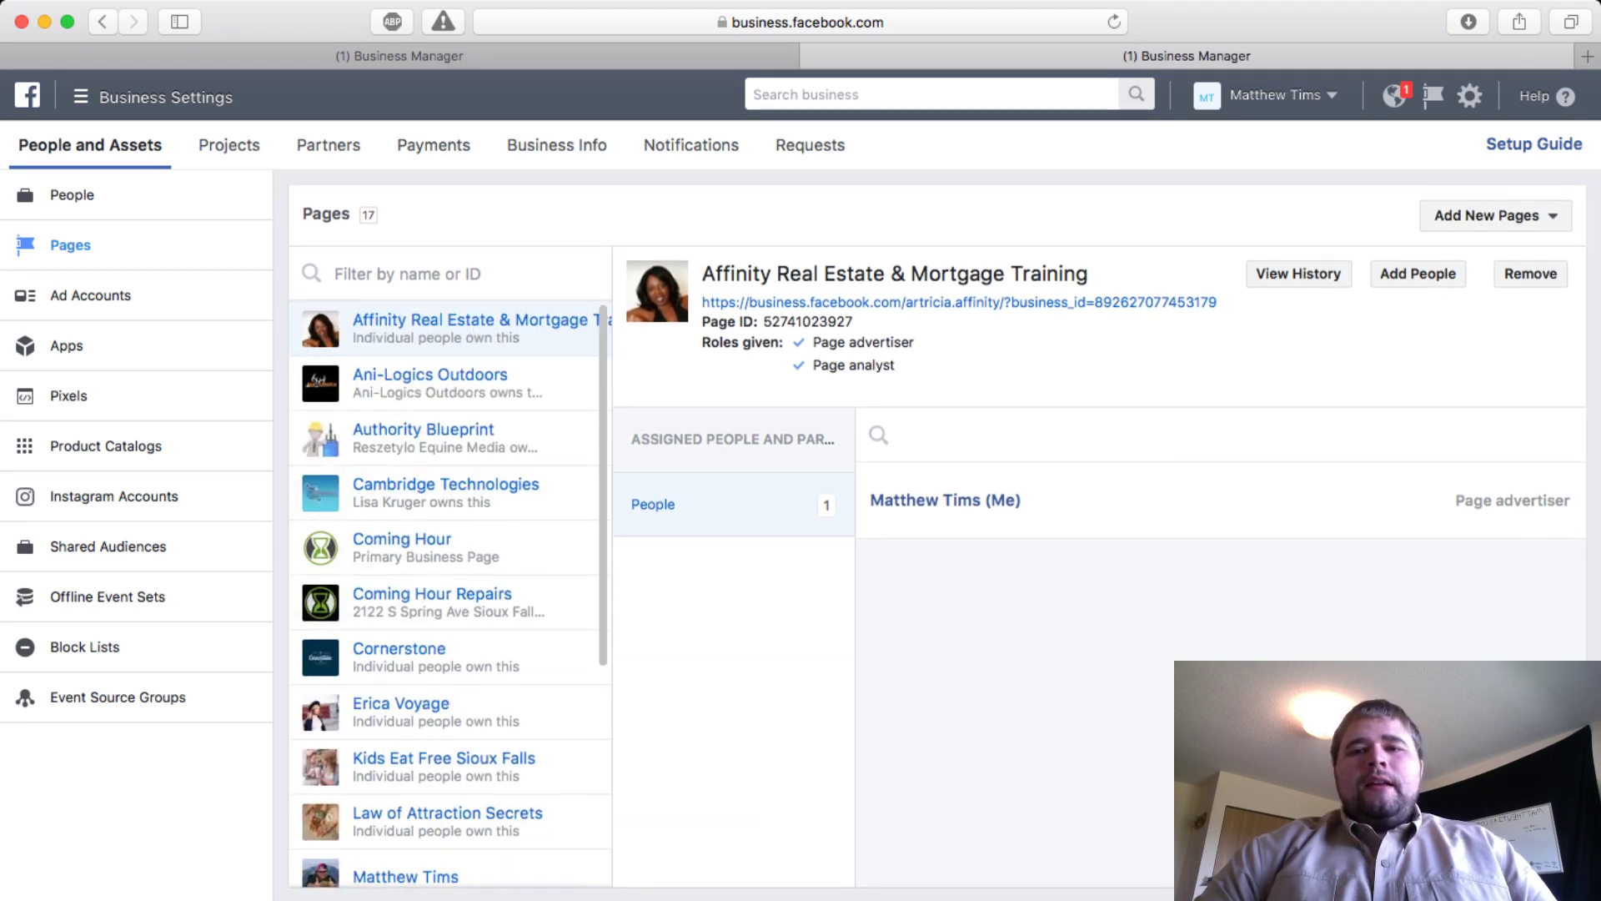
click(1492, 215)
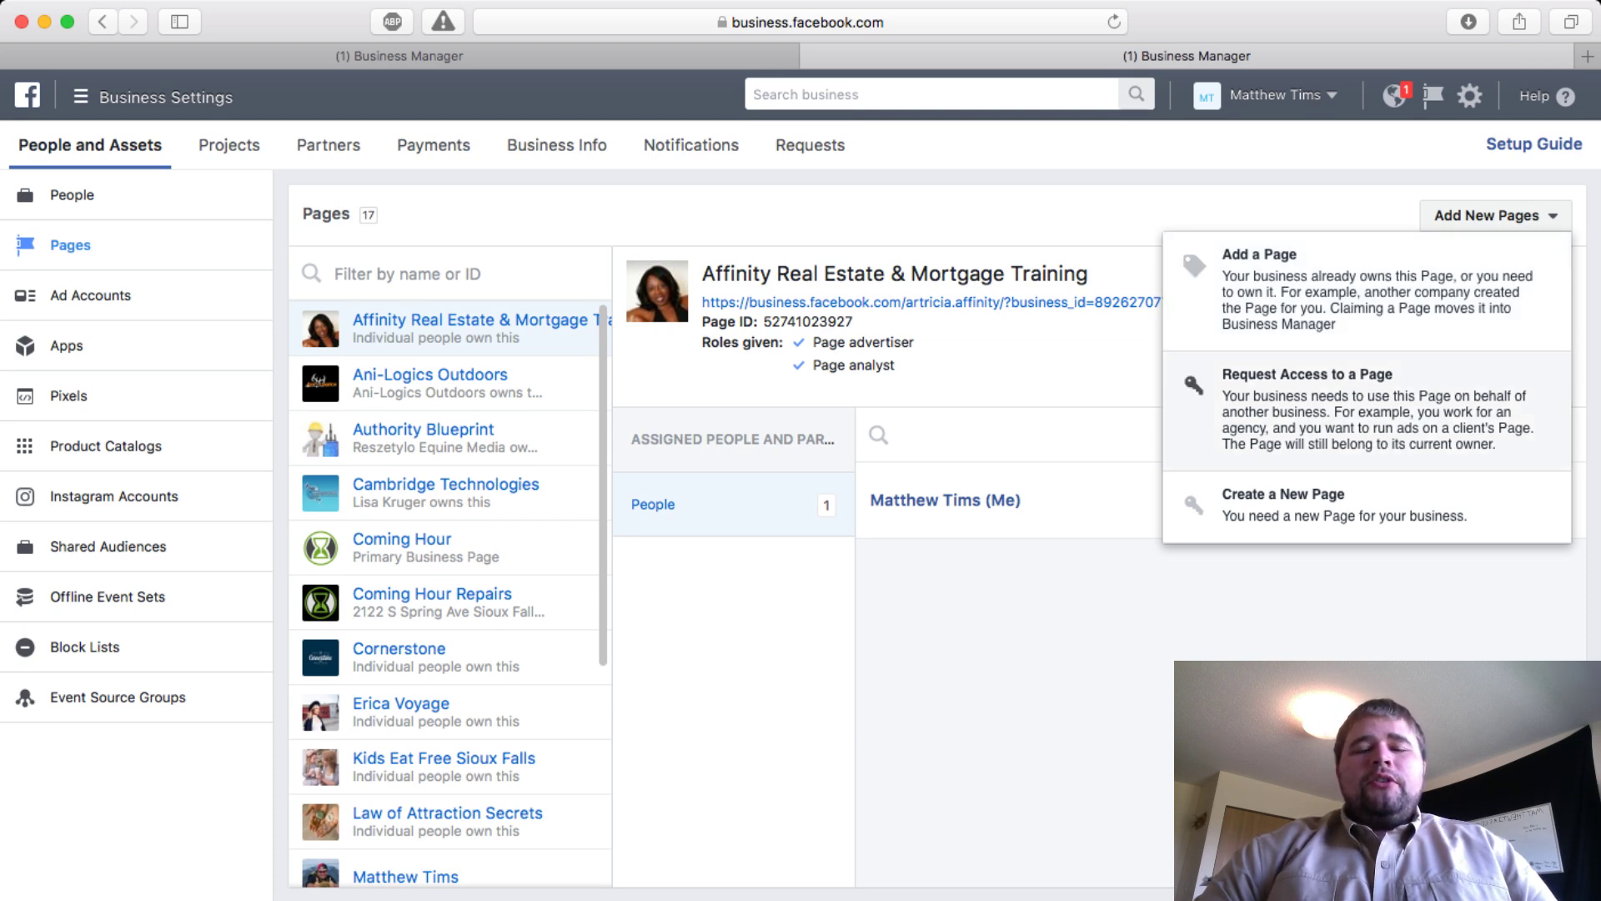
Request access to a Page, searching 'cominghour' and choosing the Coming Hour Page.
click(1350, 408)
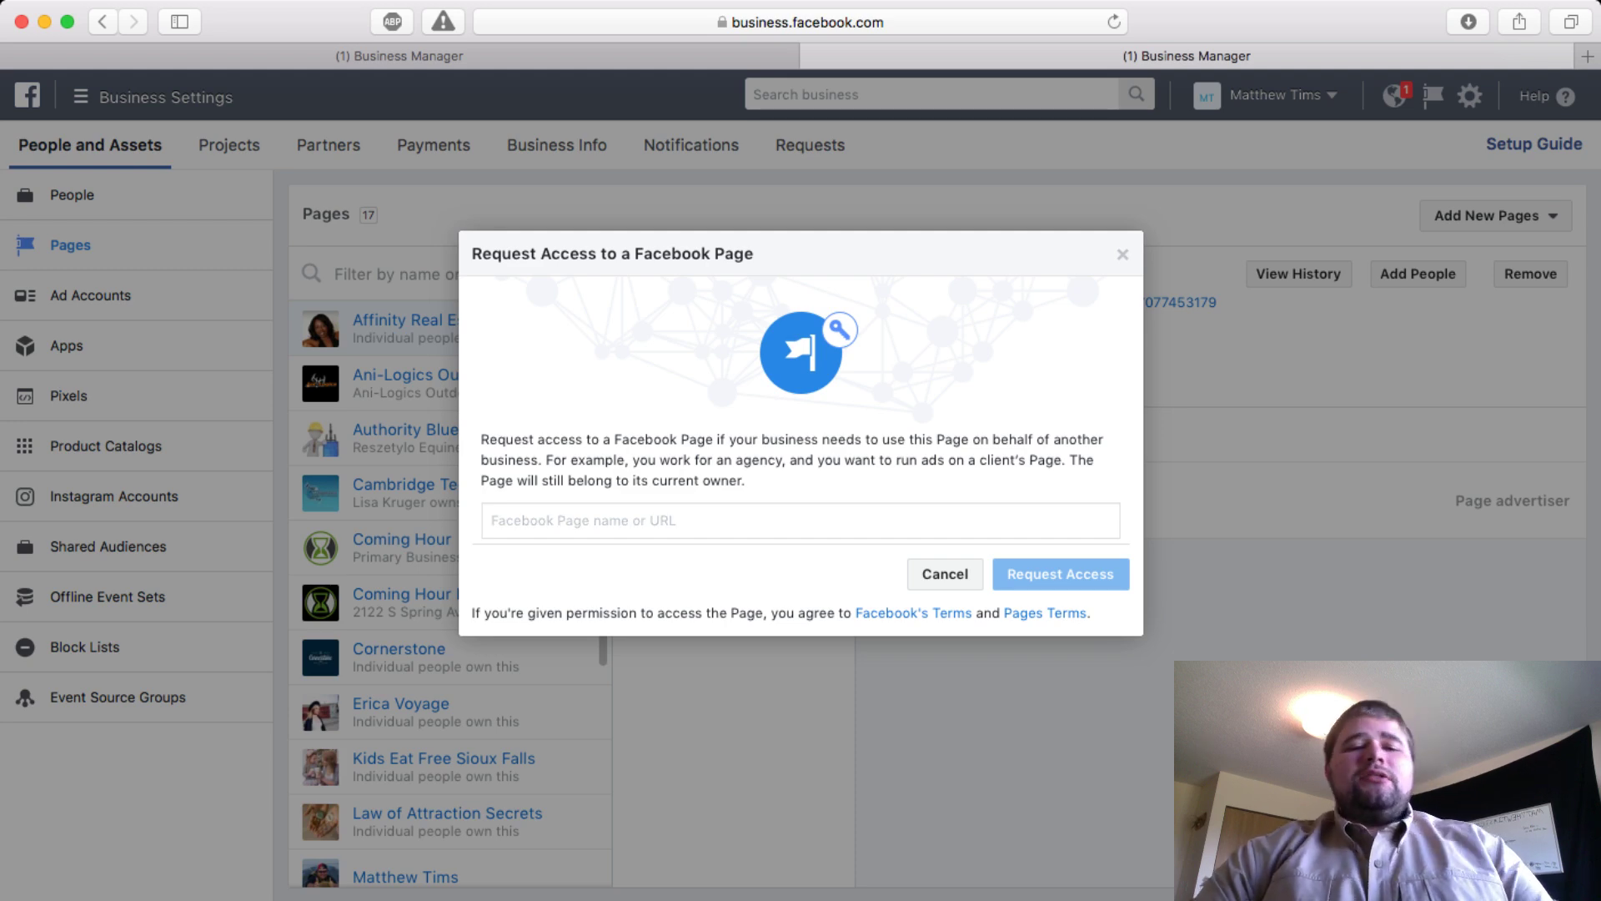
text(coming)
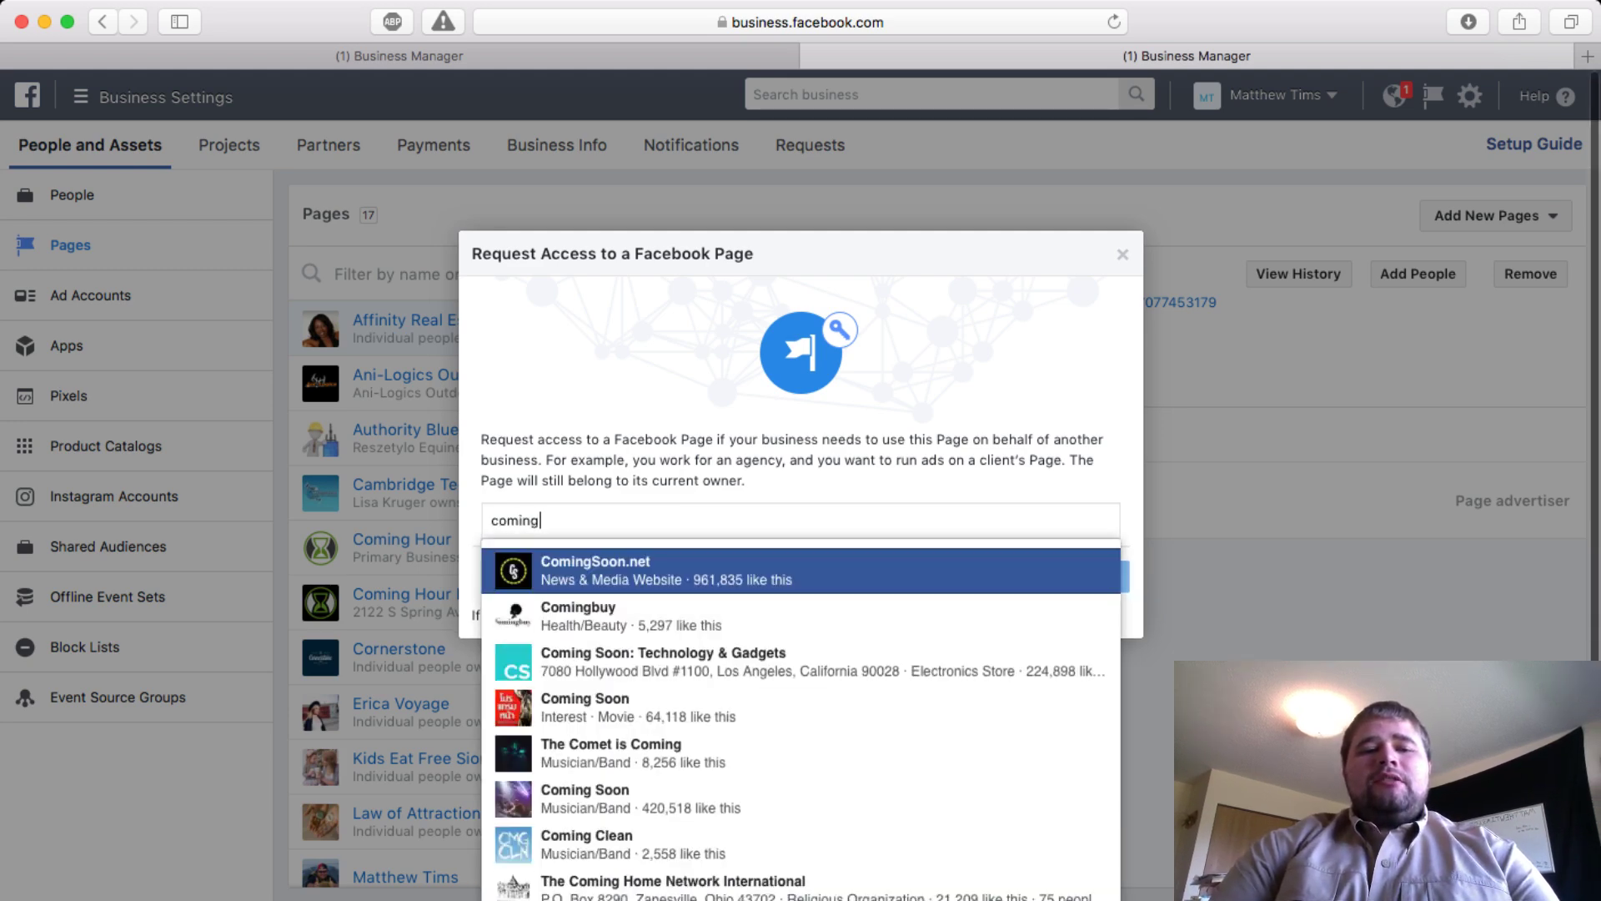
text(hour)
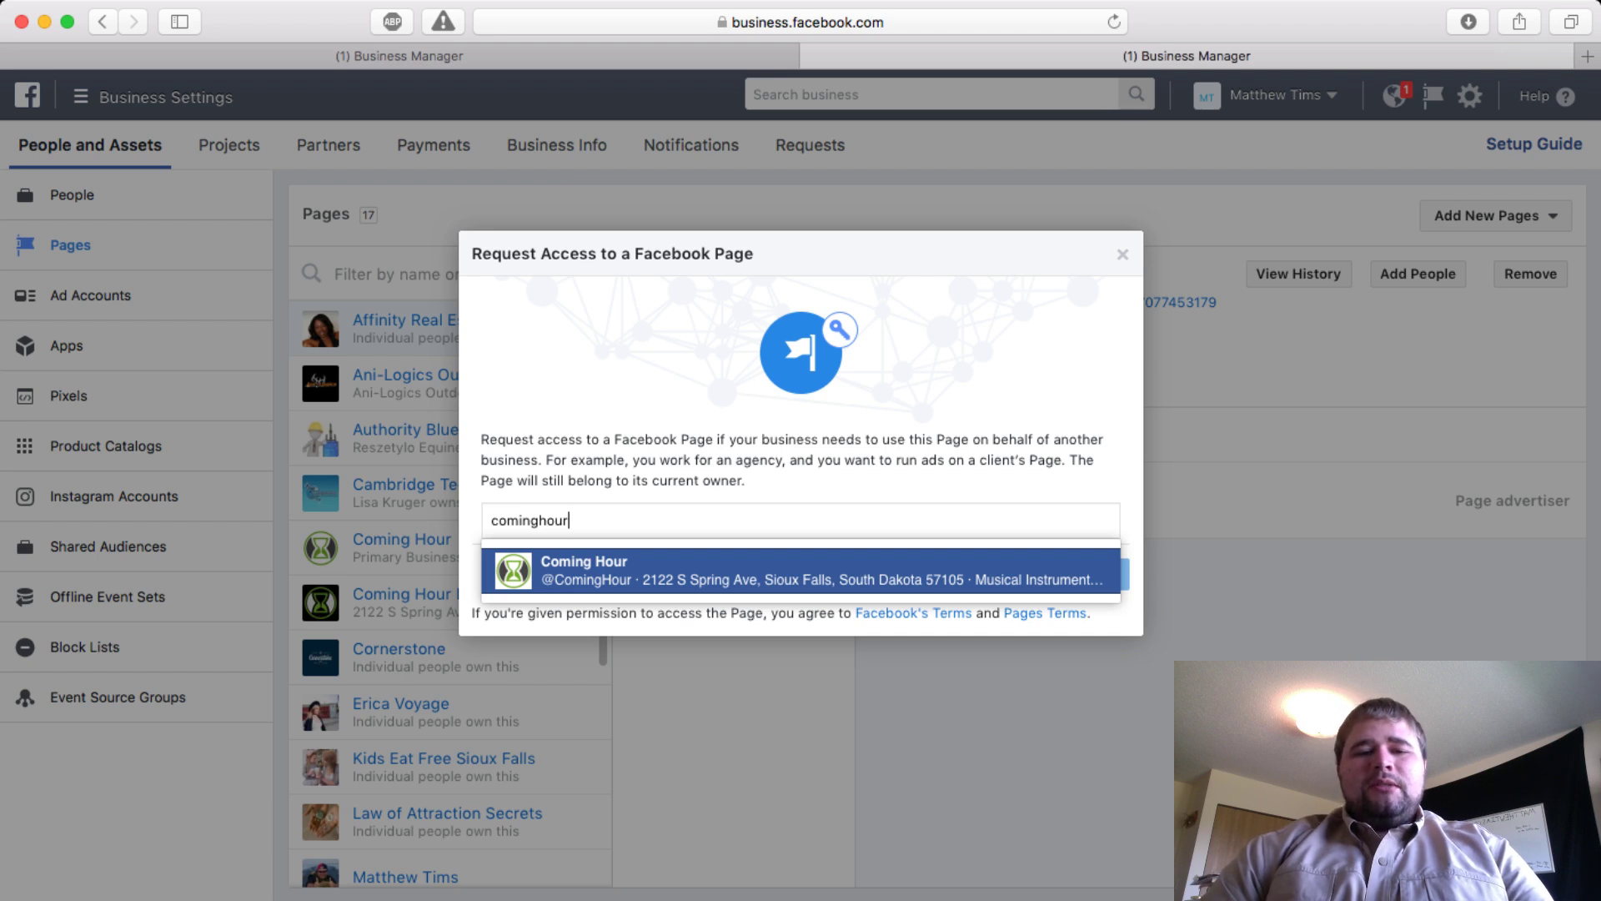
key(Return)
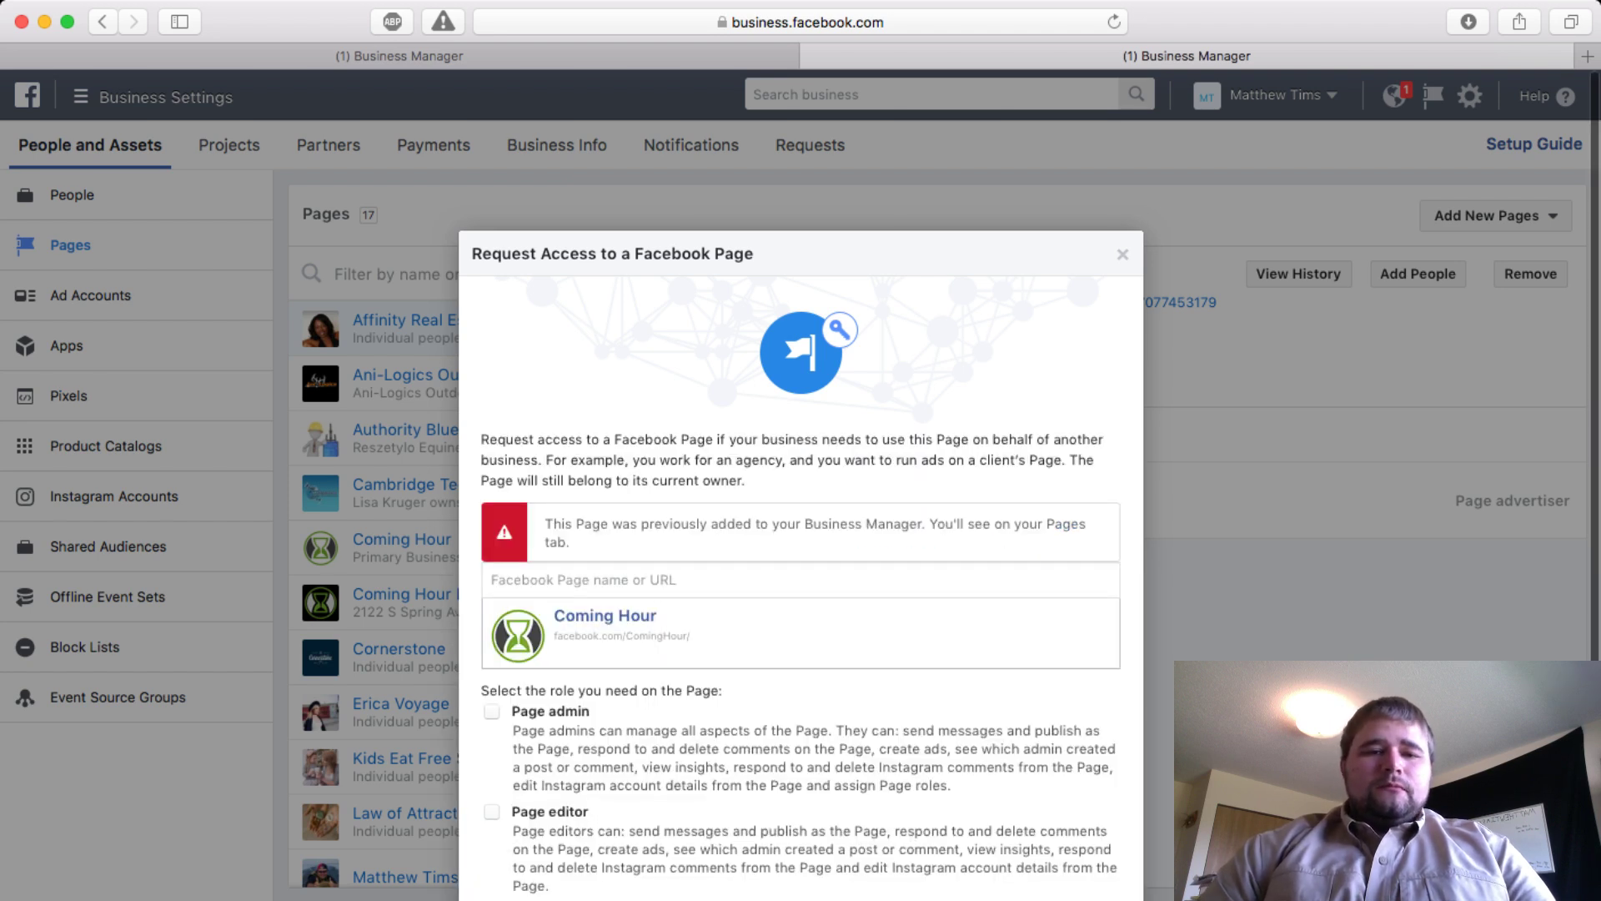
Leave only the Page moderator, Page advertiser and Page analyst roles checked for Coming Hour.
scroll(800, 500, down, 3)
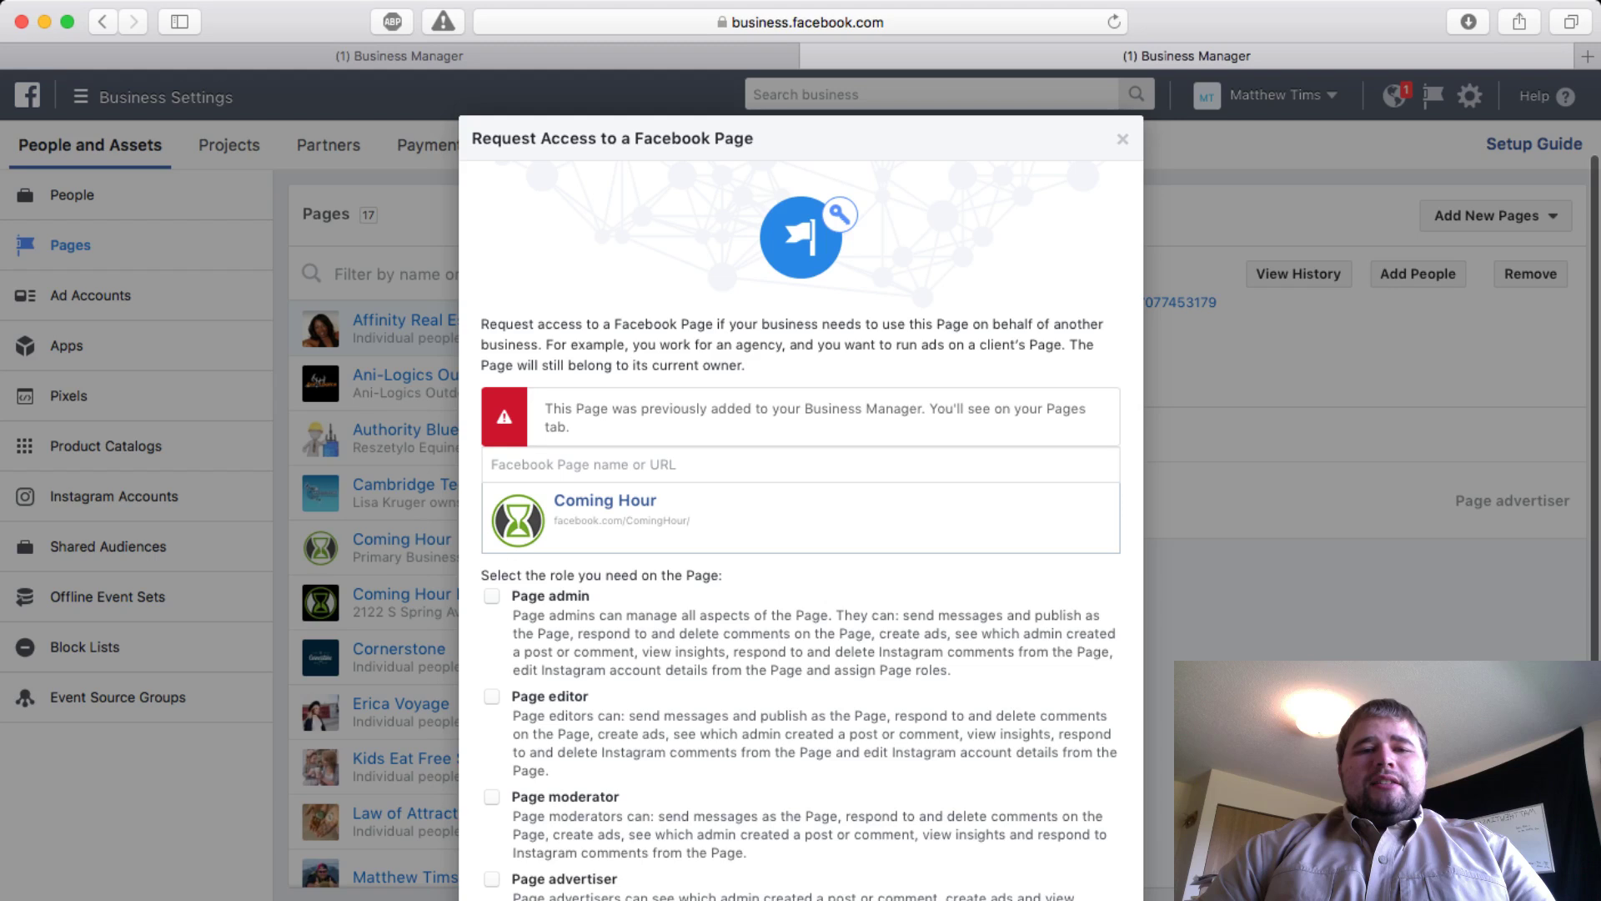
scroll(800, 500, down, 5)
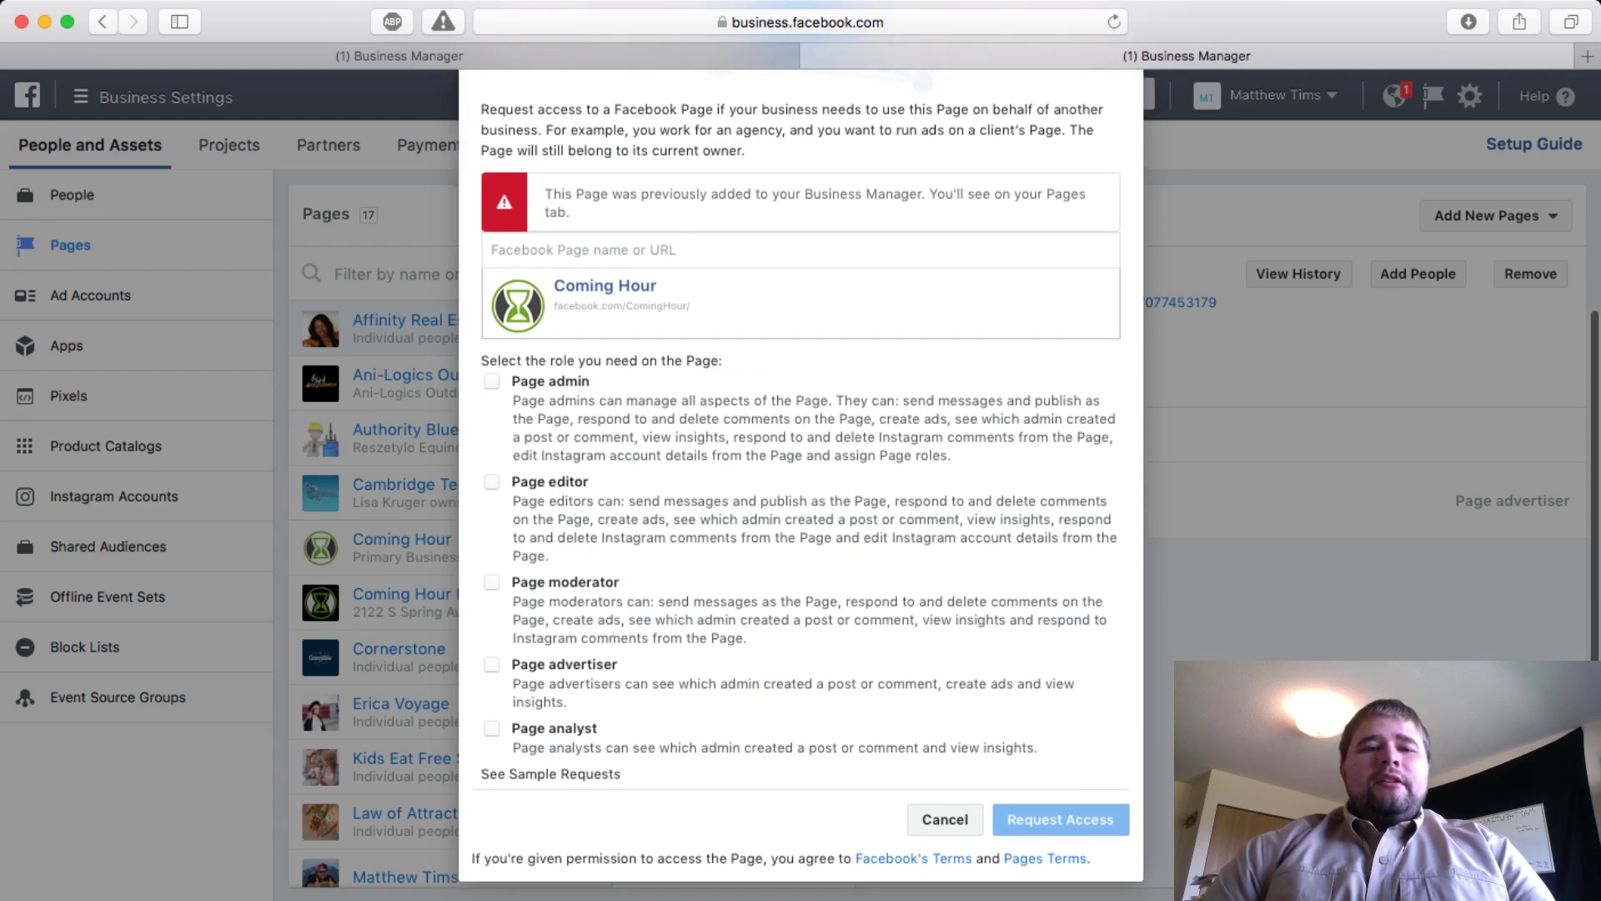
click(492, 381)
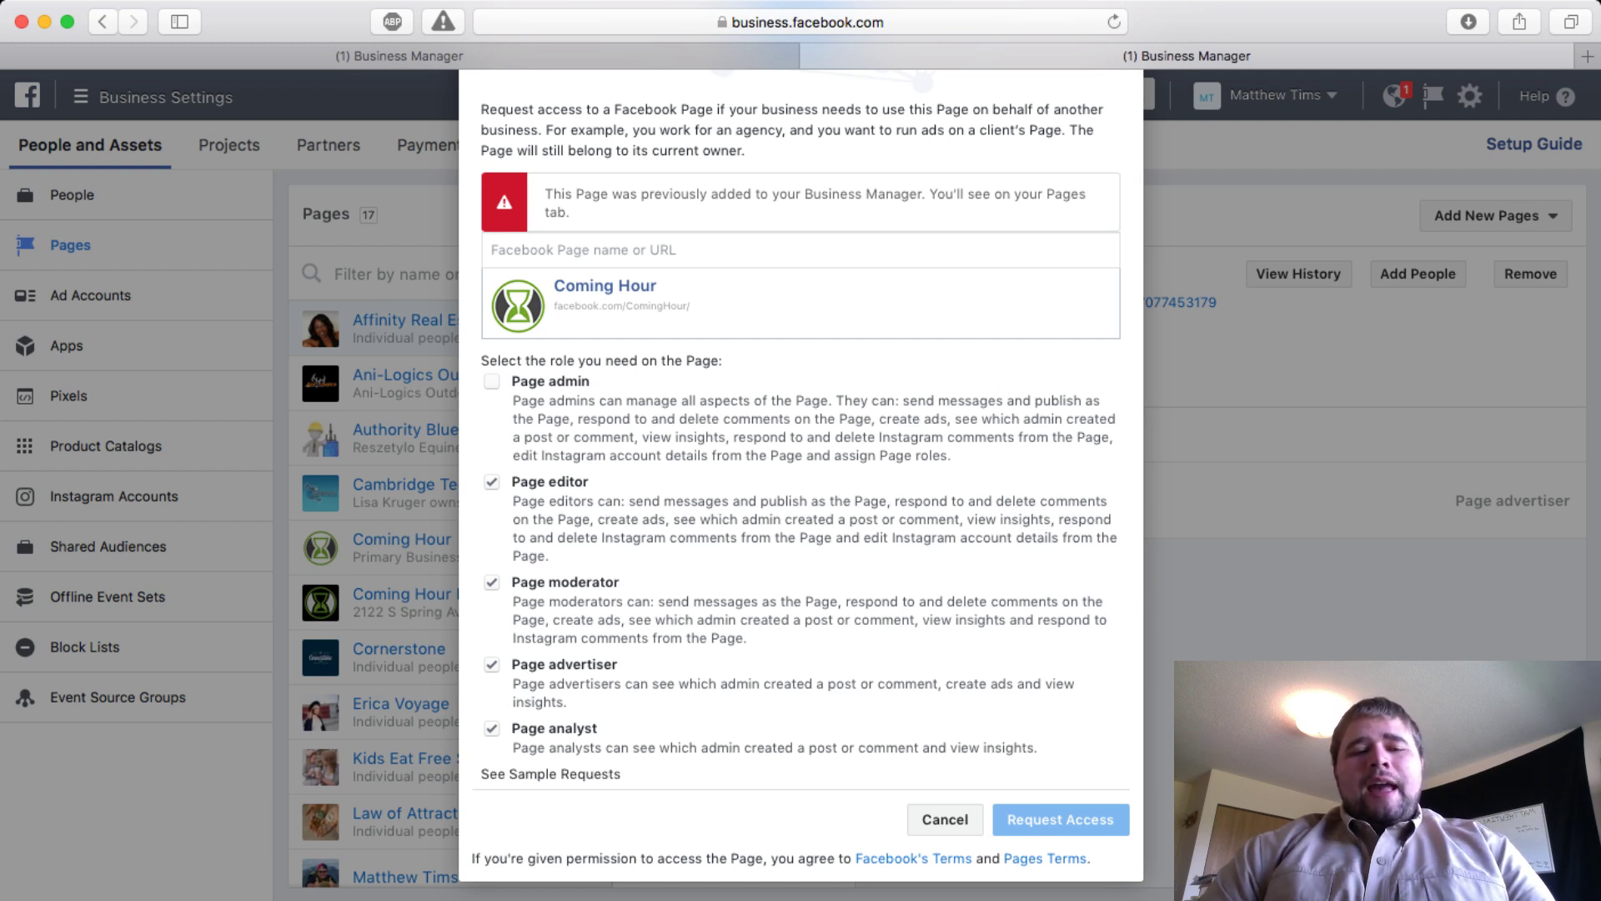
click(492, 582)
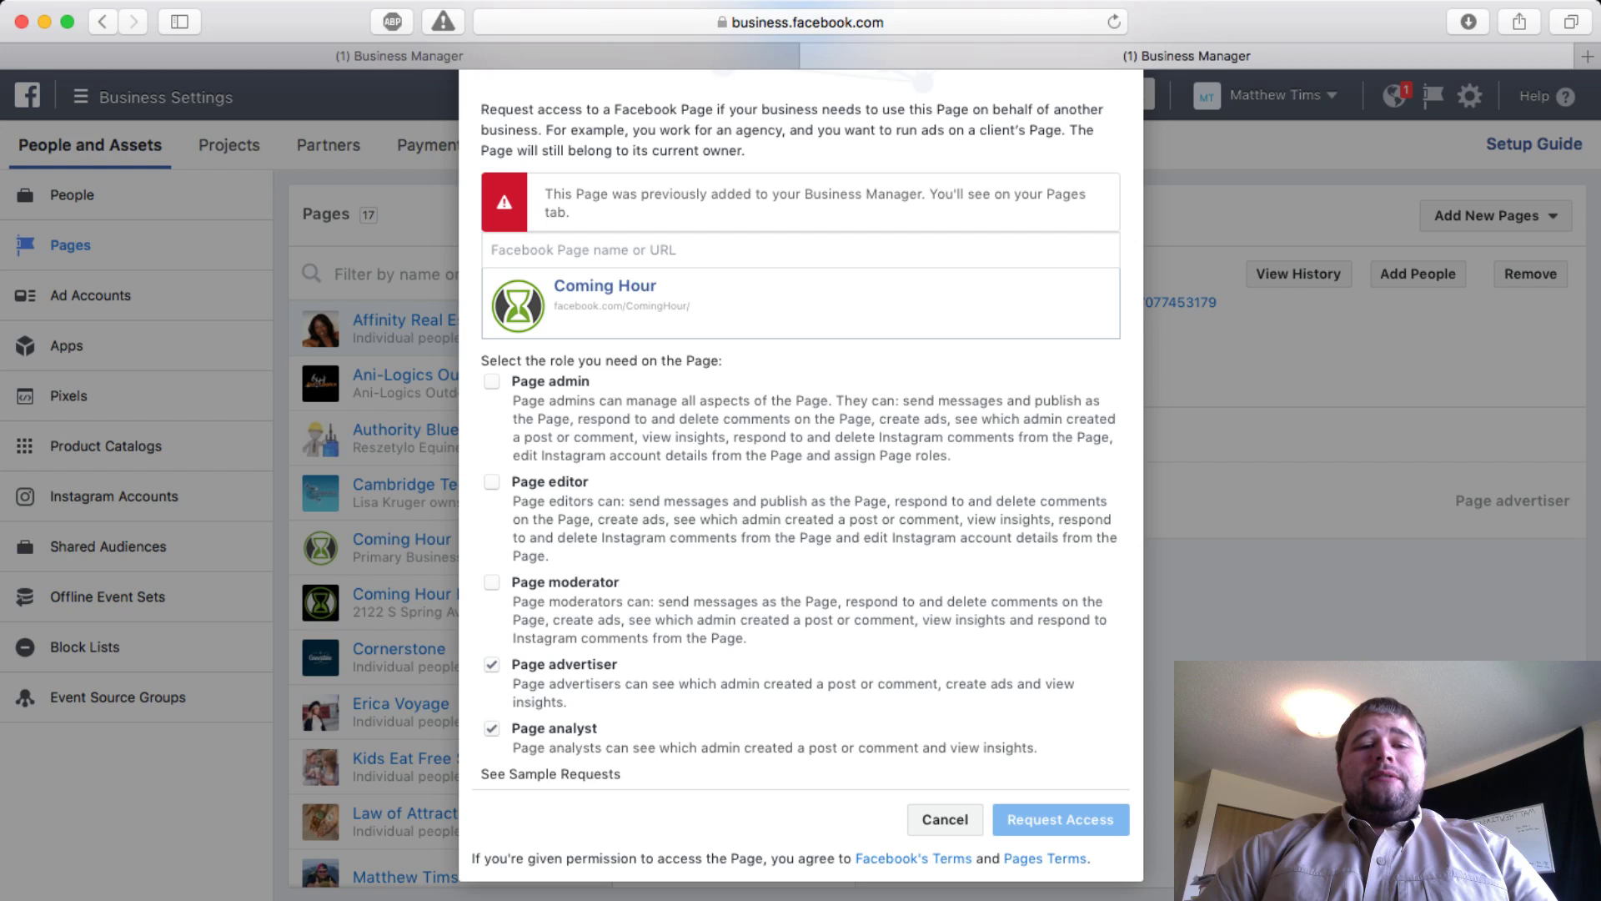
click(491, 582)
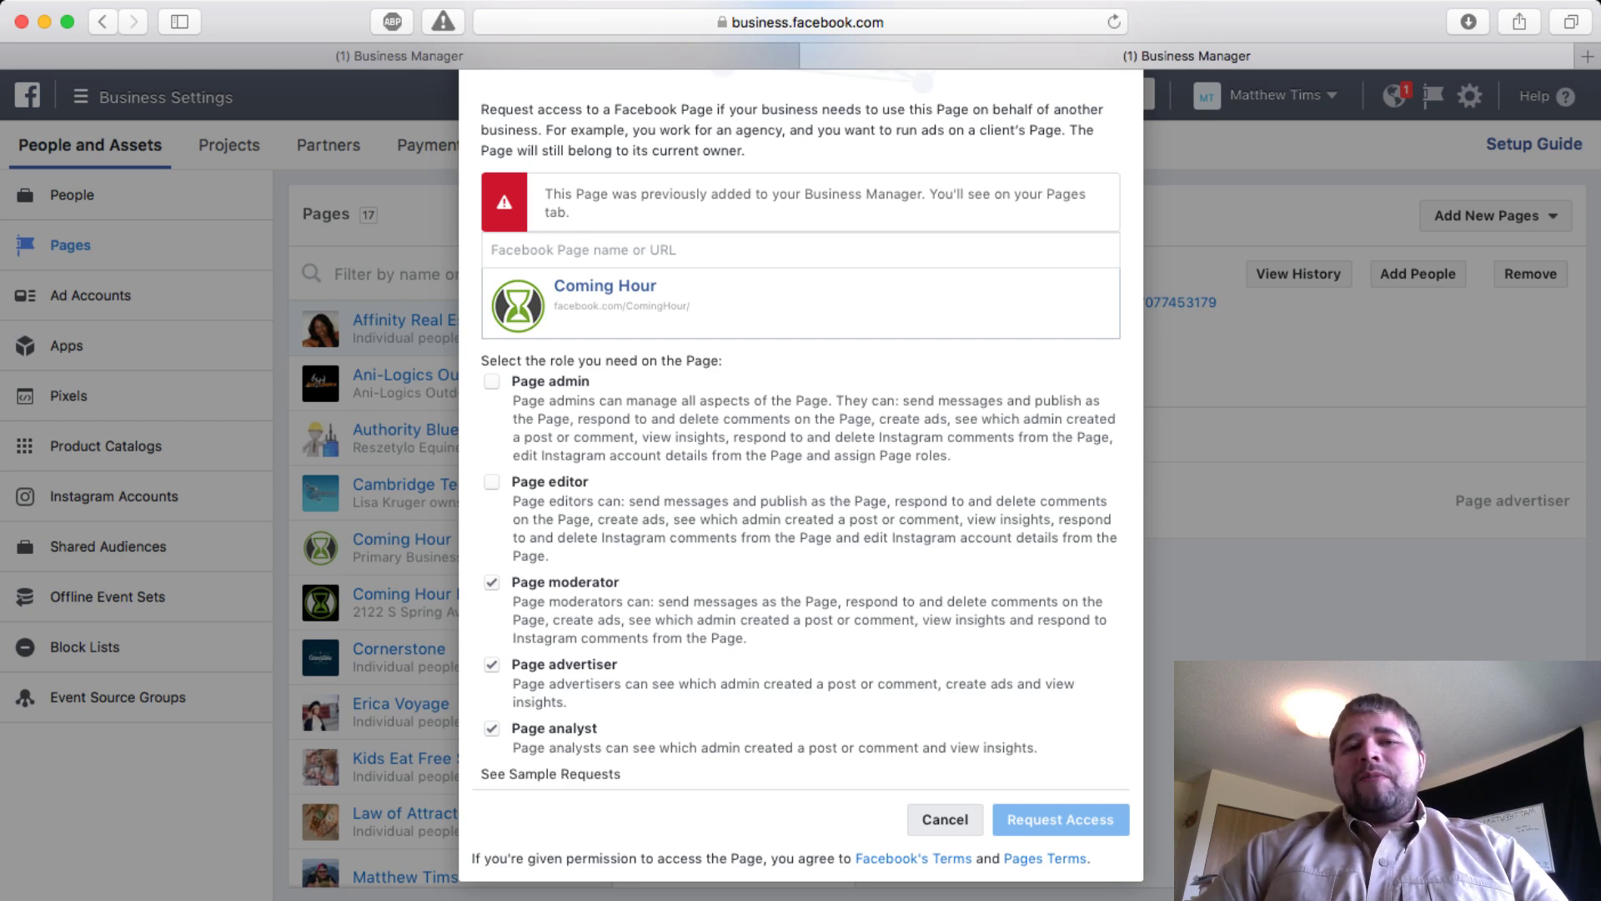
Cancel the Page request and start a Request Access to an Ad Account from Ad Accounts.
click(945, 819)
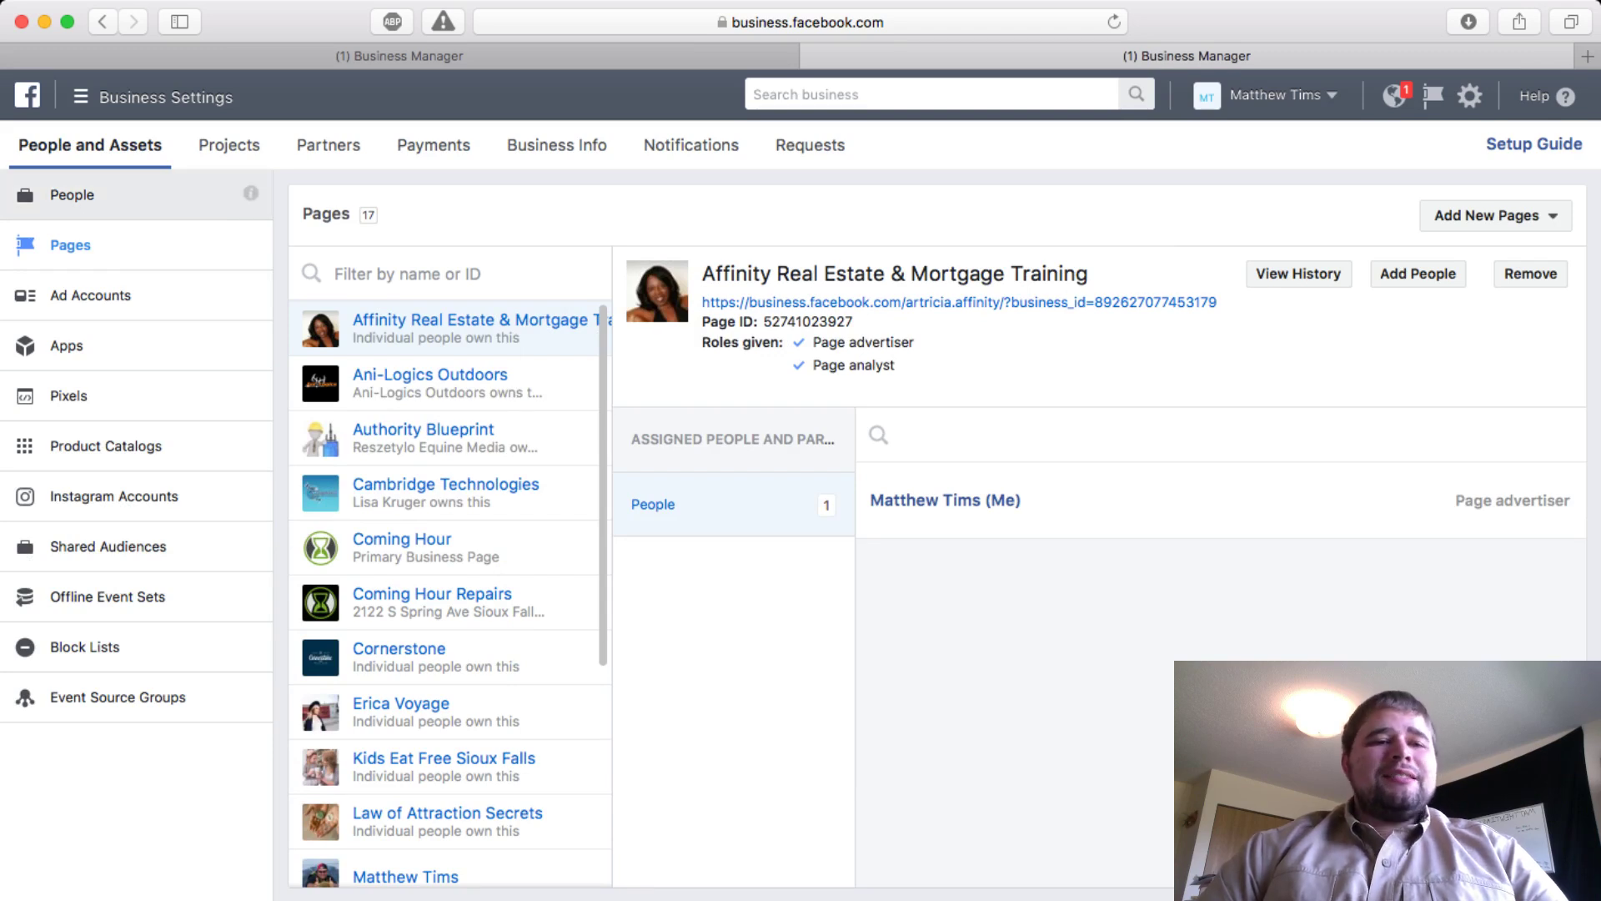
click(91, 295)
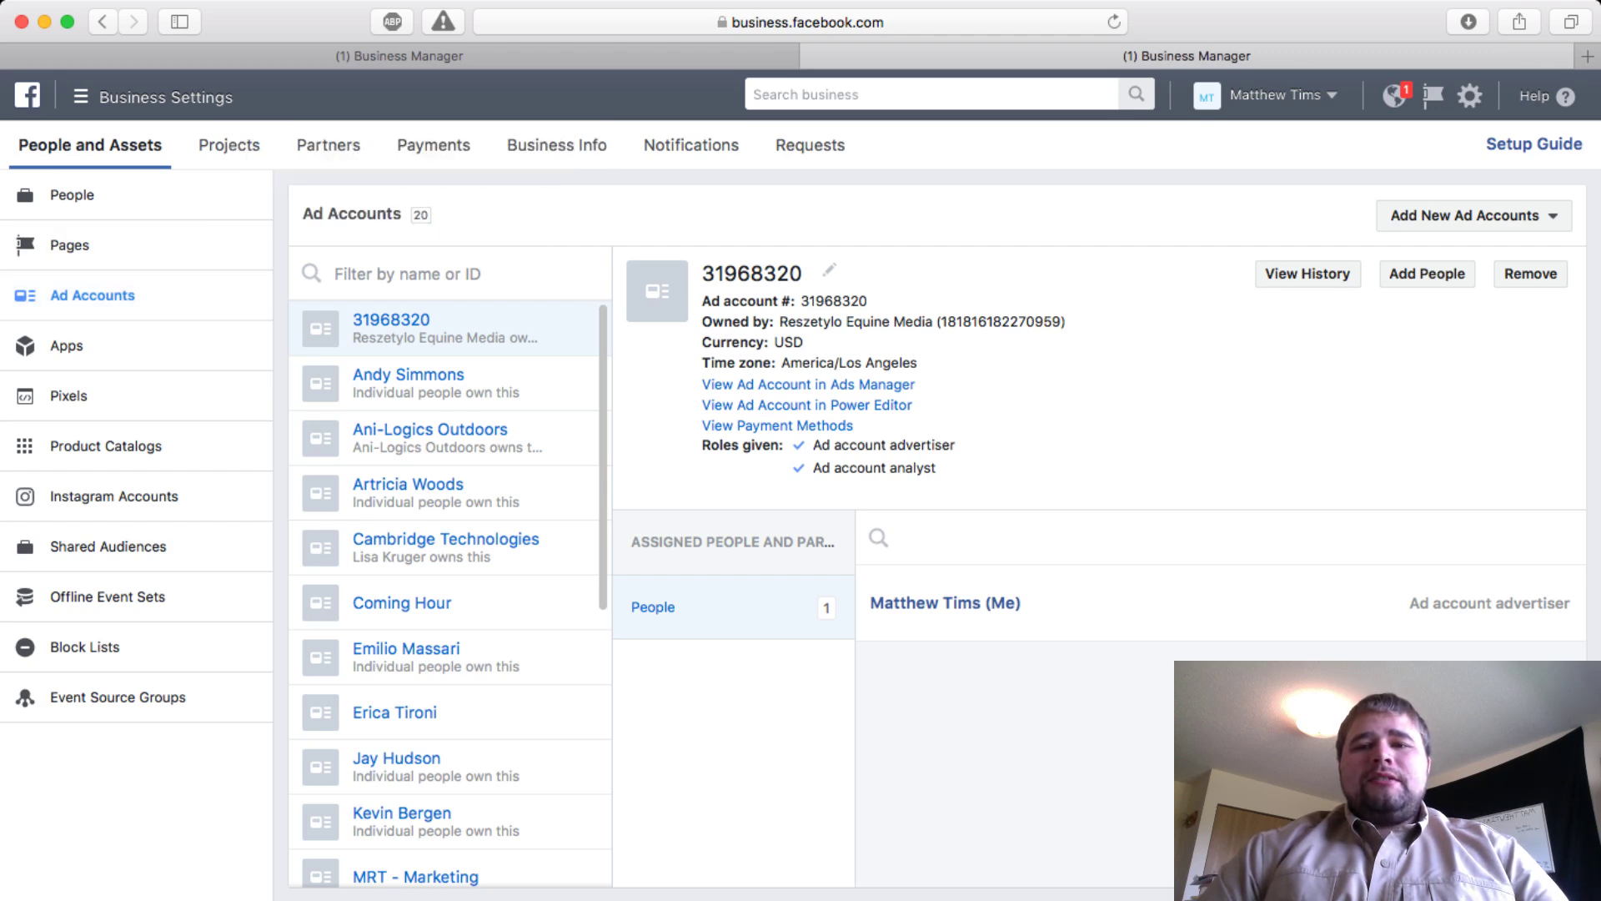
click(1468, 215)
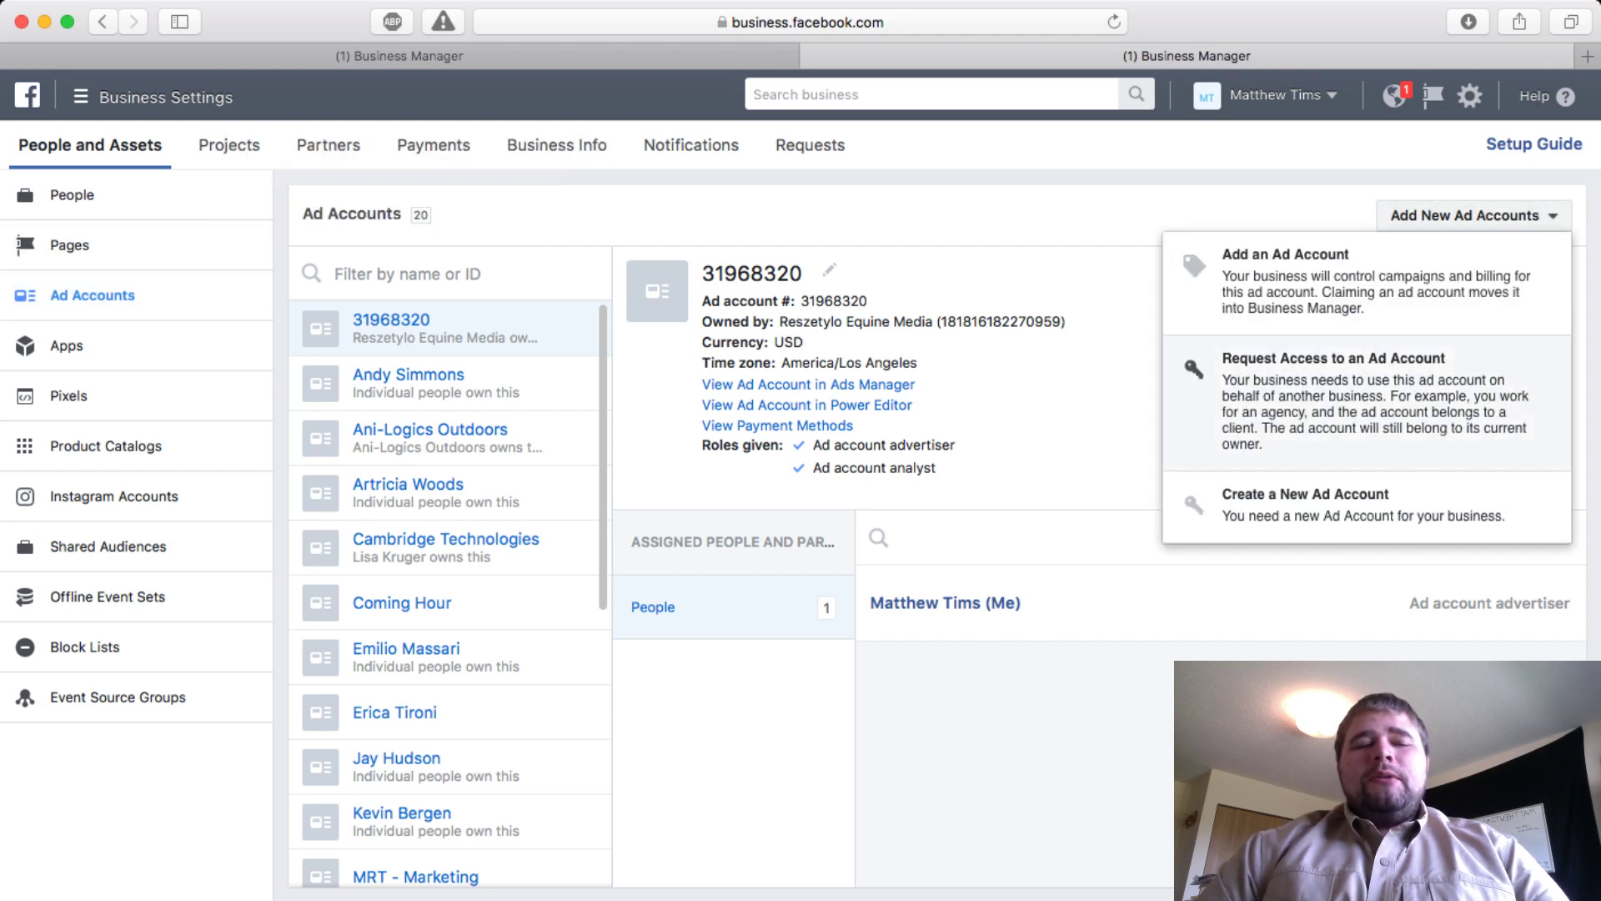
click(1332, 358)
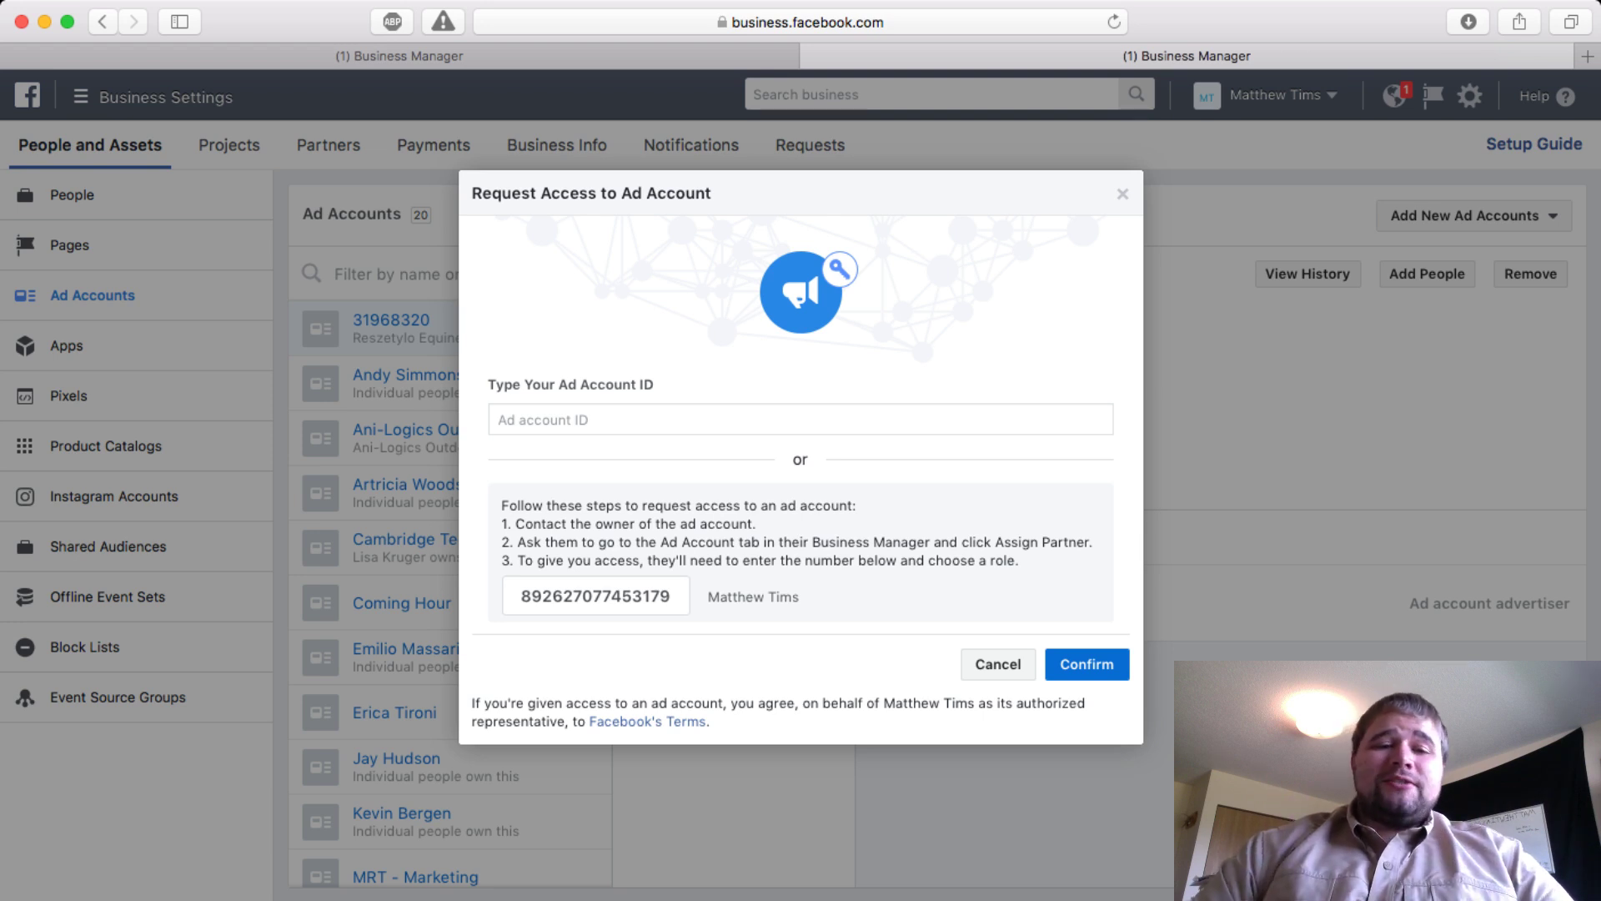
click(800, 420)
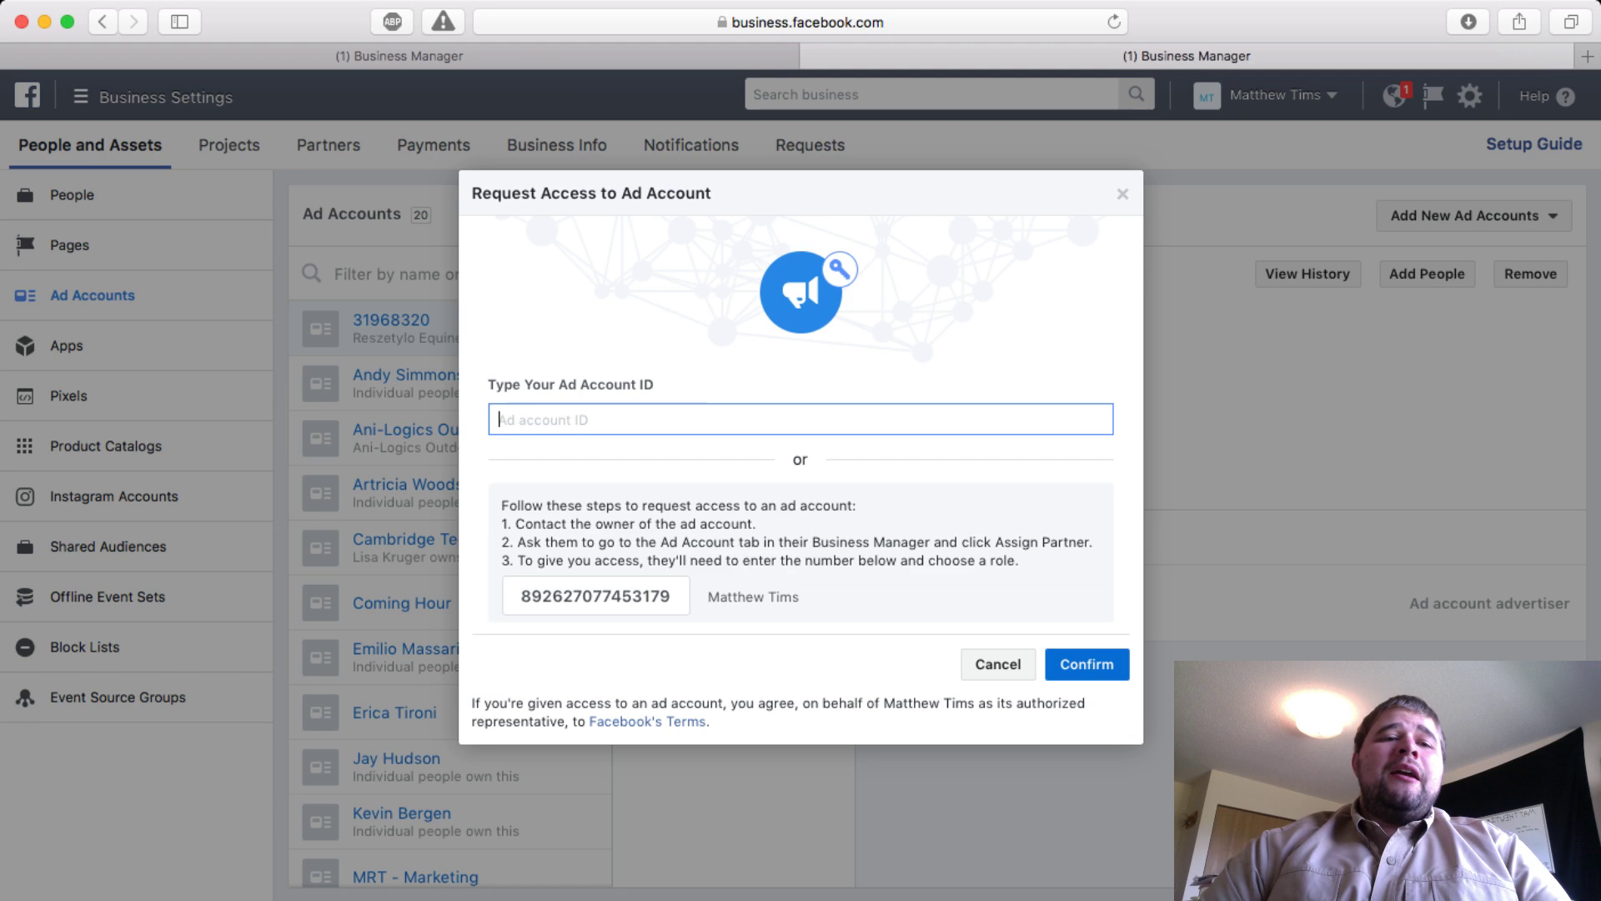
Open the MRT - Marketing ad account's settings page in a new tab.
key(ctrl+shift+Tab)
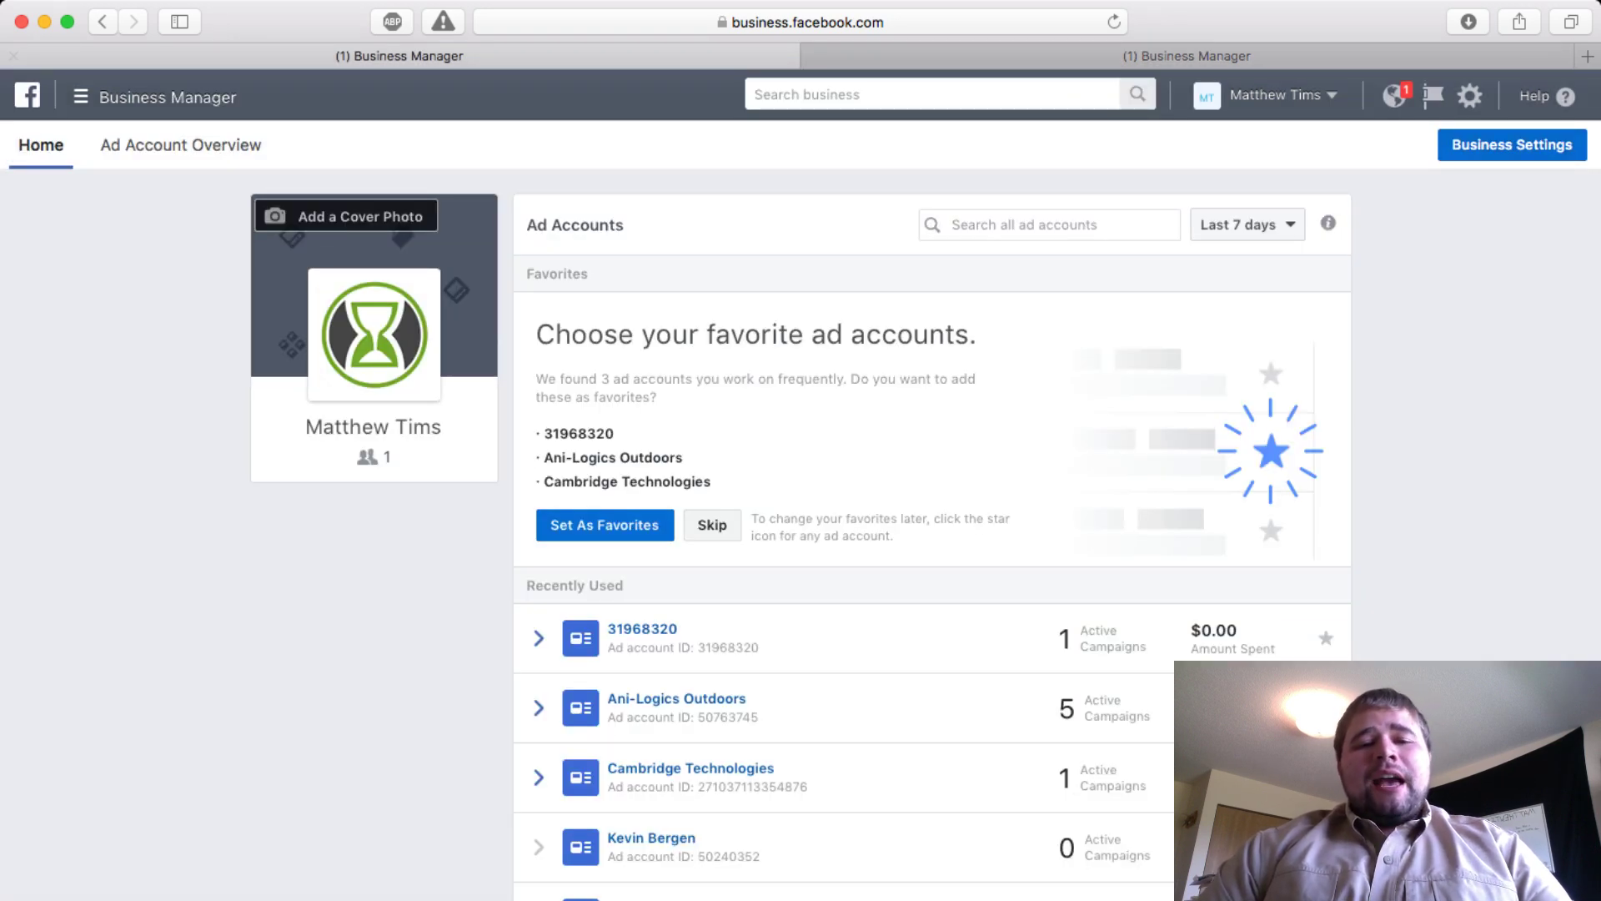
scroll(1033, 501, down, 5)
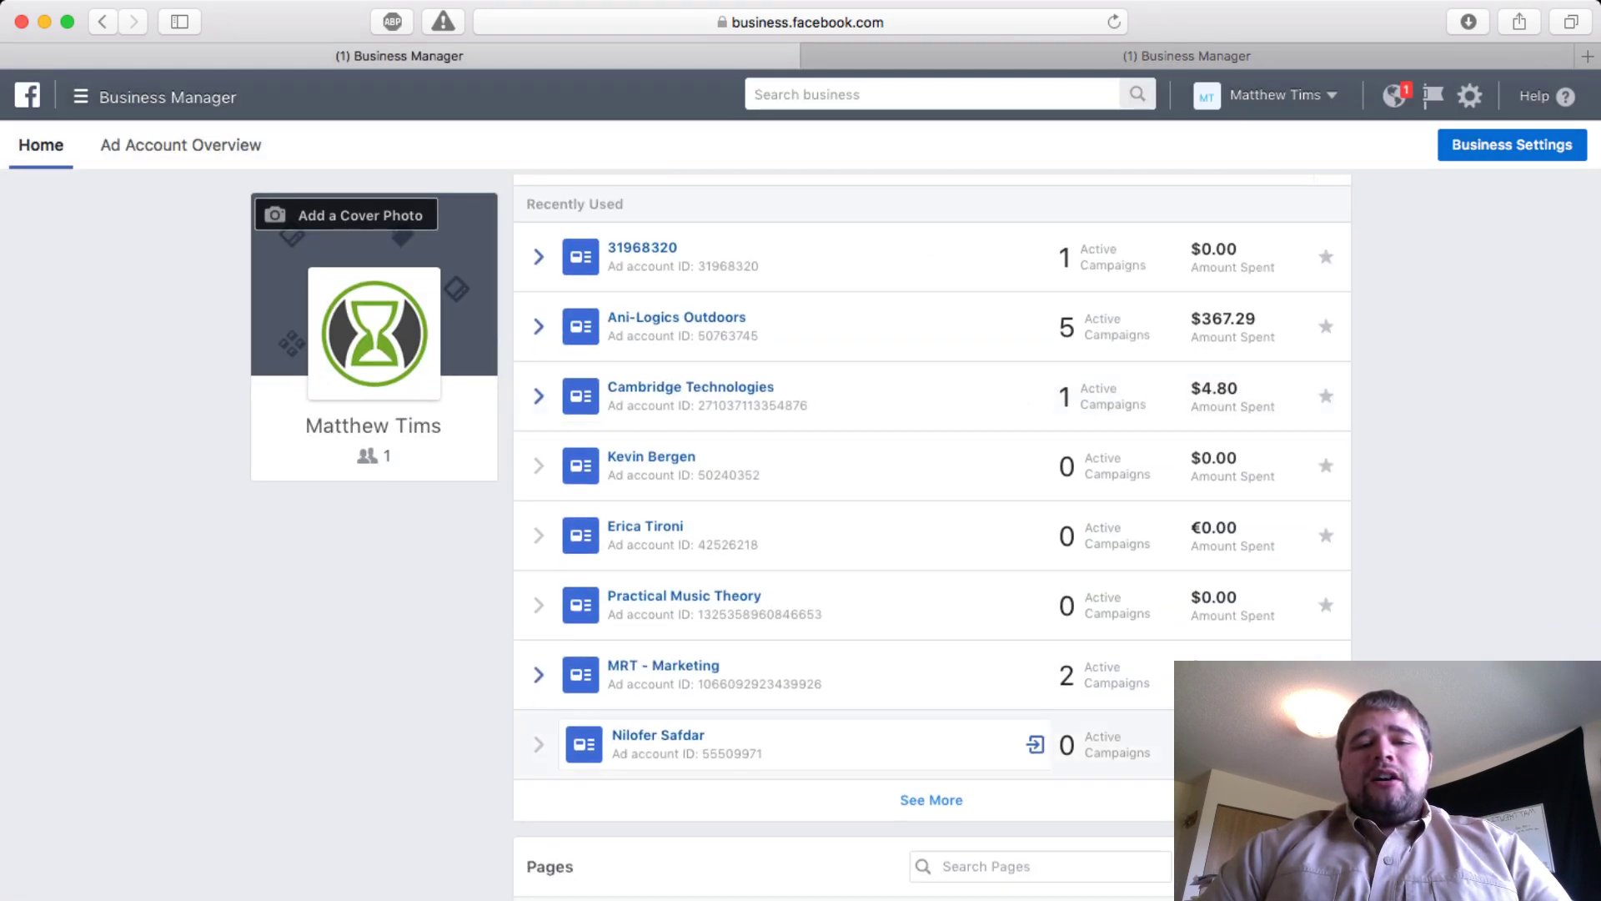
click(1033, 672)
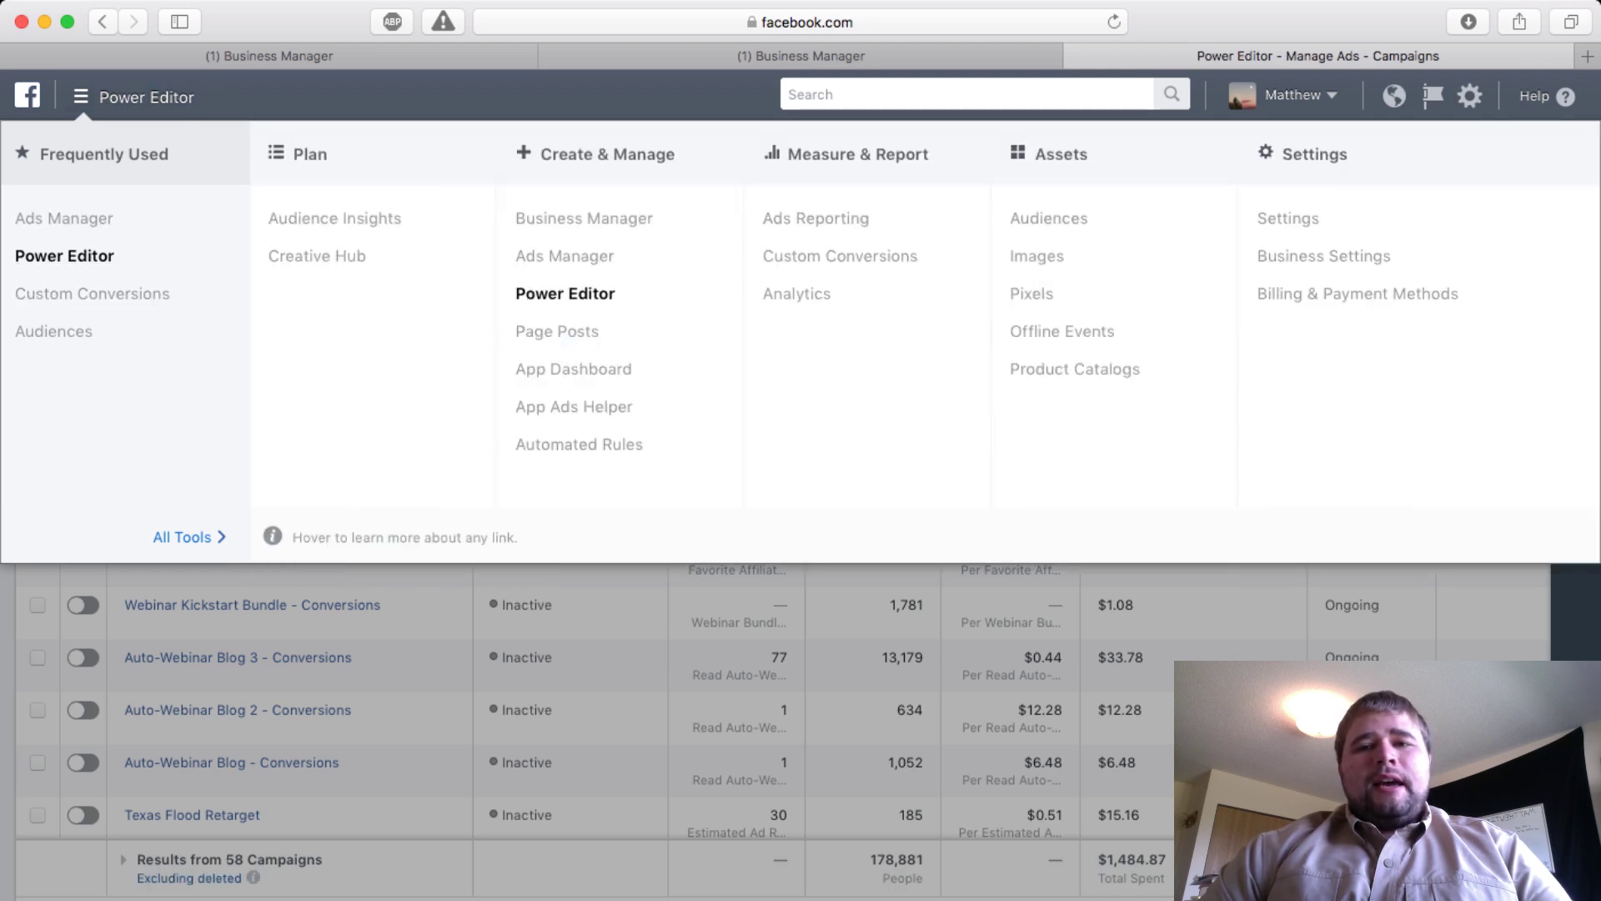
click(1288, 218)
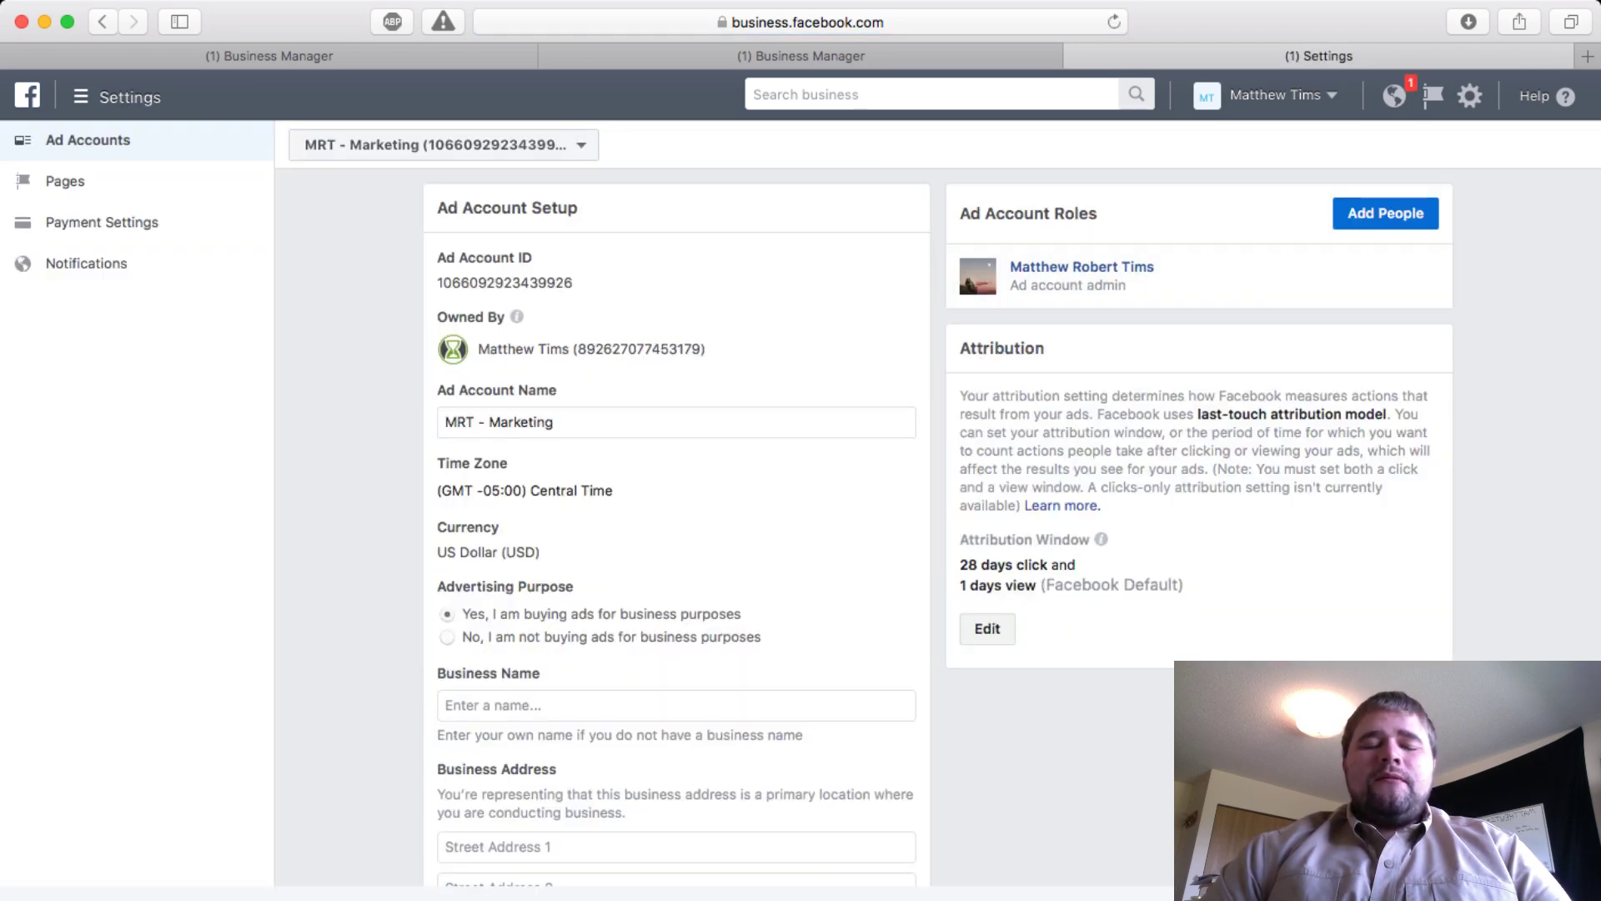
Copy the MRT - Marketing ad account ID and return to the access request form.
drag(574, 283, 435, 283)
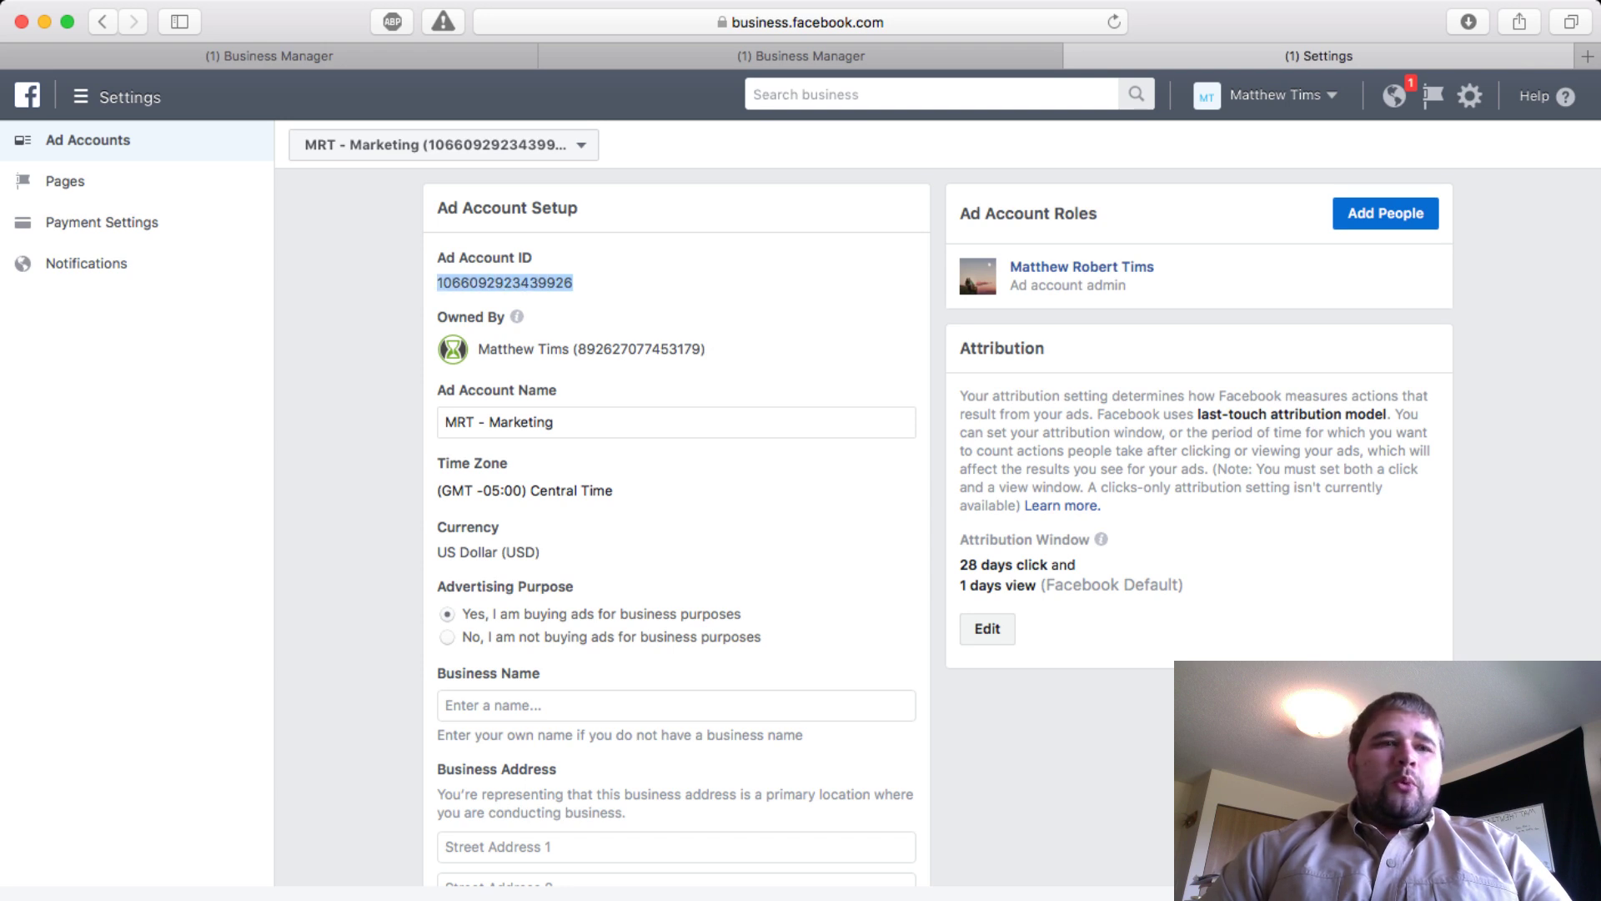
click(435, 283)
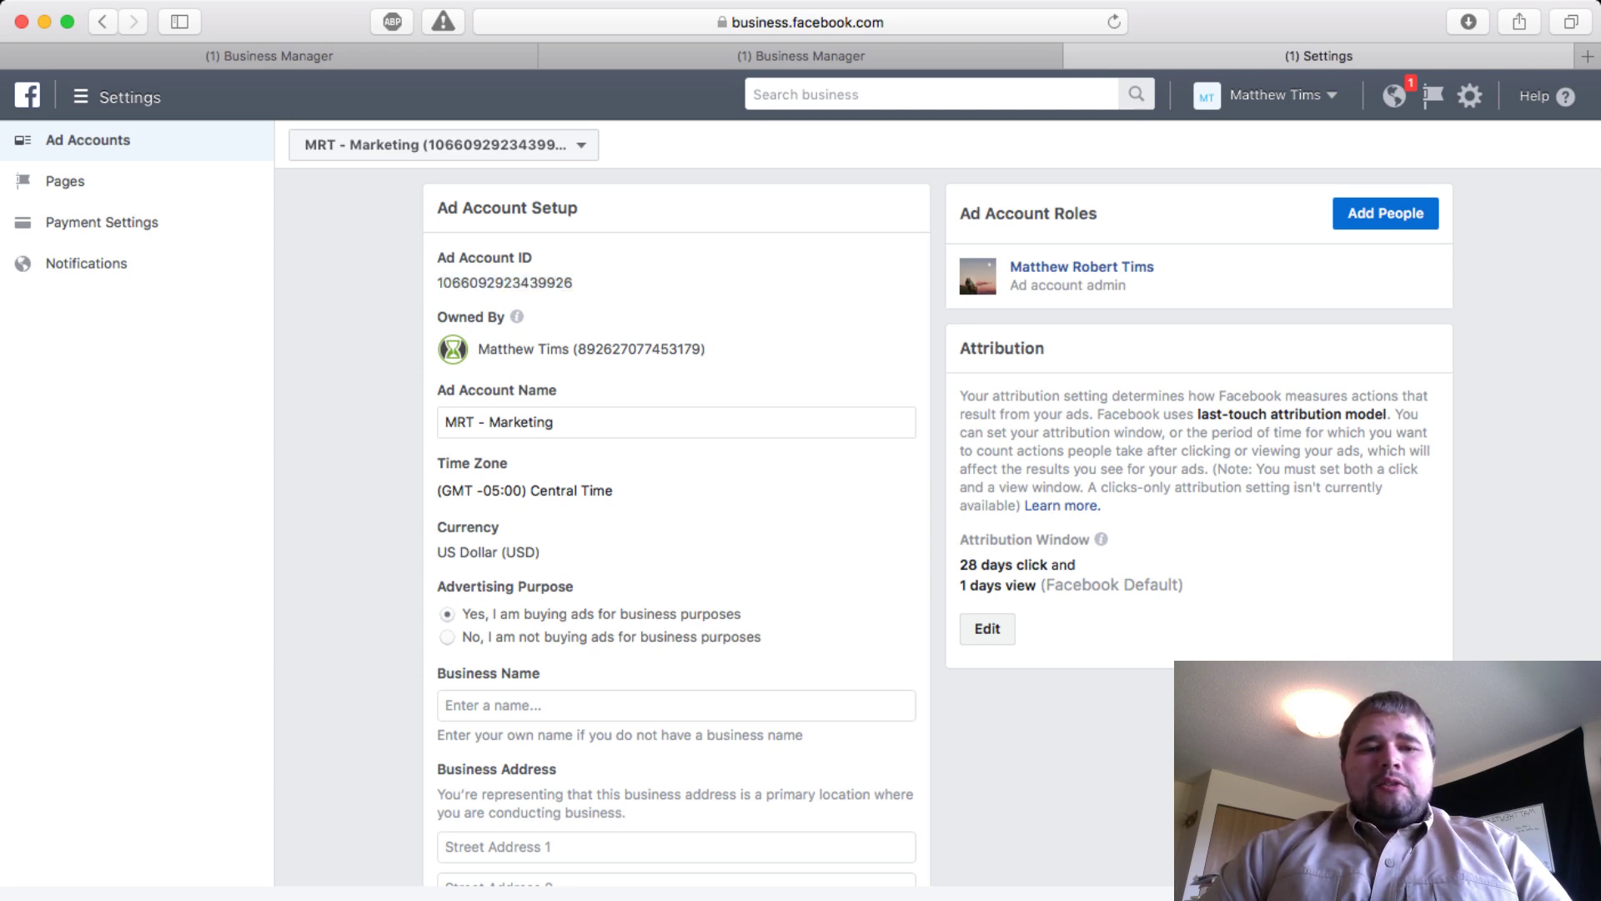
drag(573, 283, 435, 282)
key(super+c)
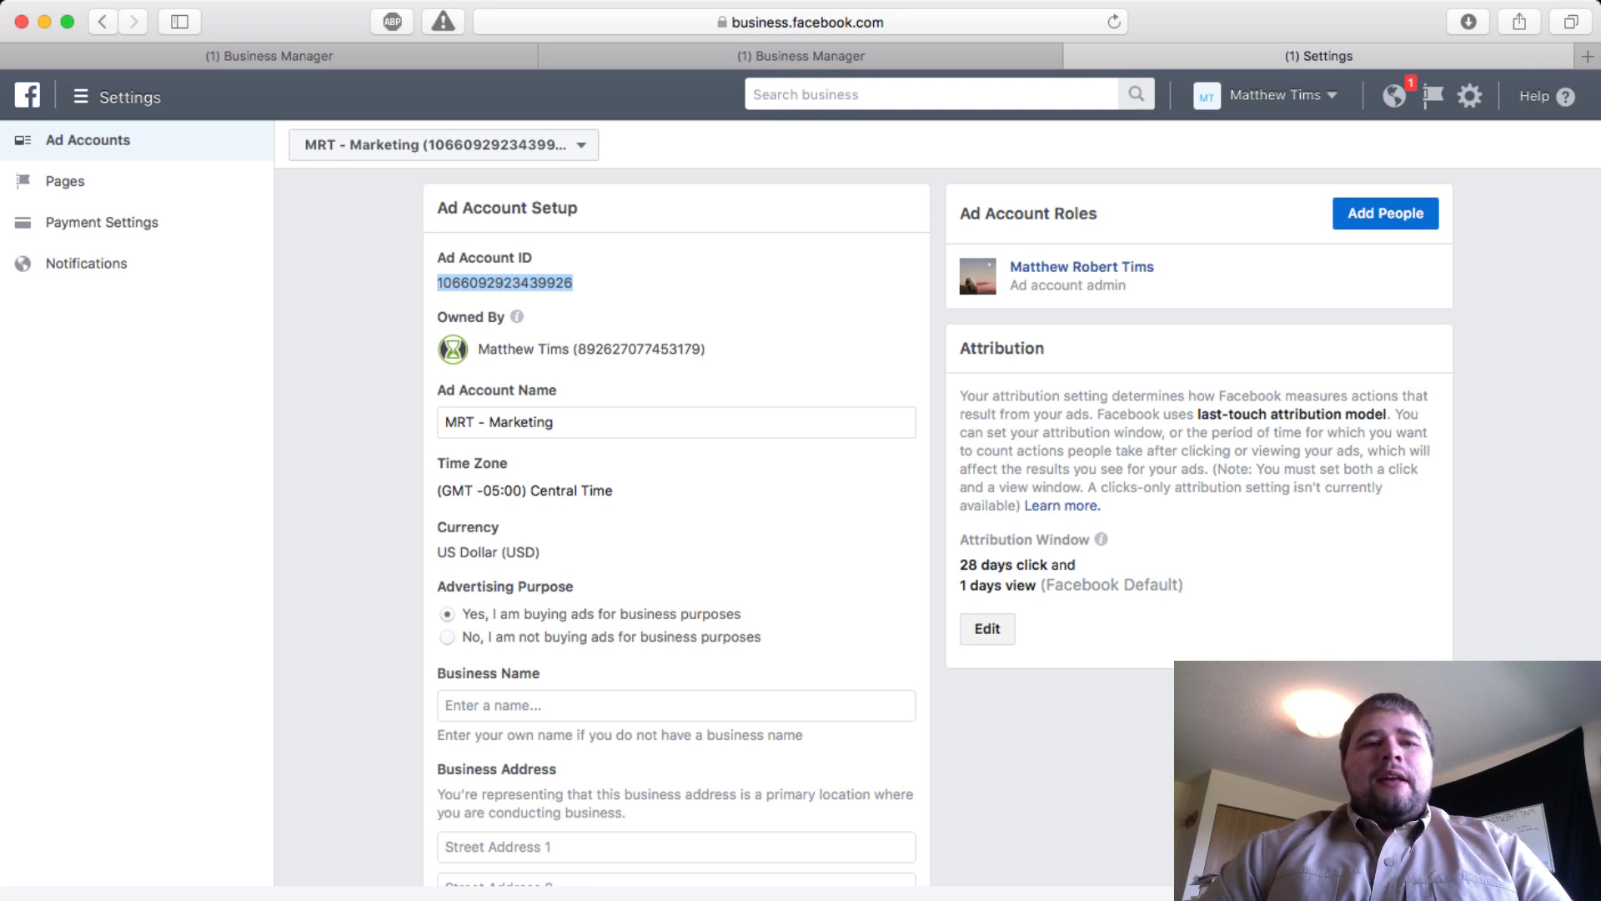
click(800, 56)
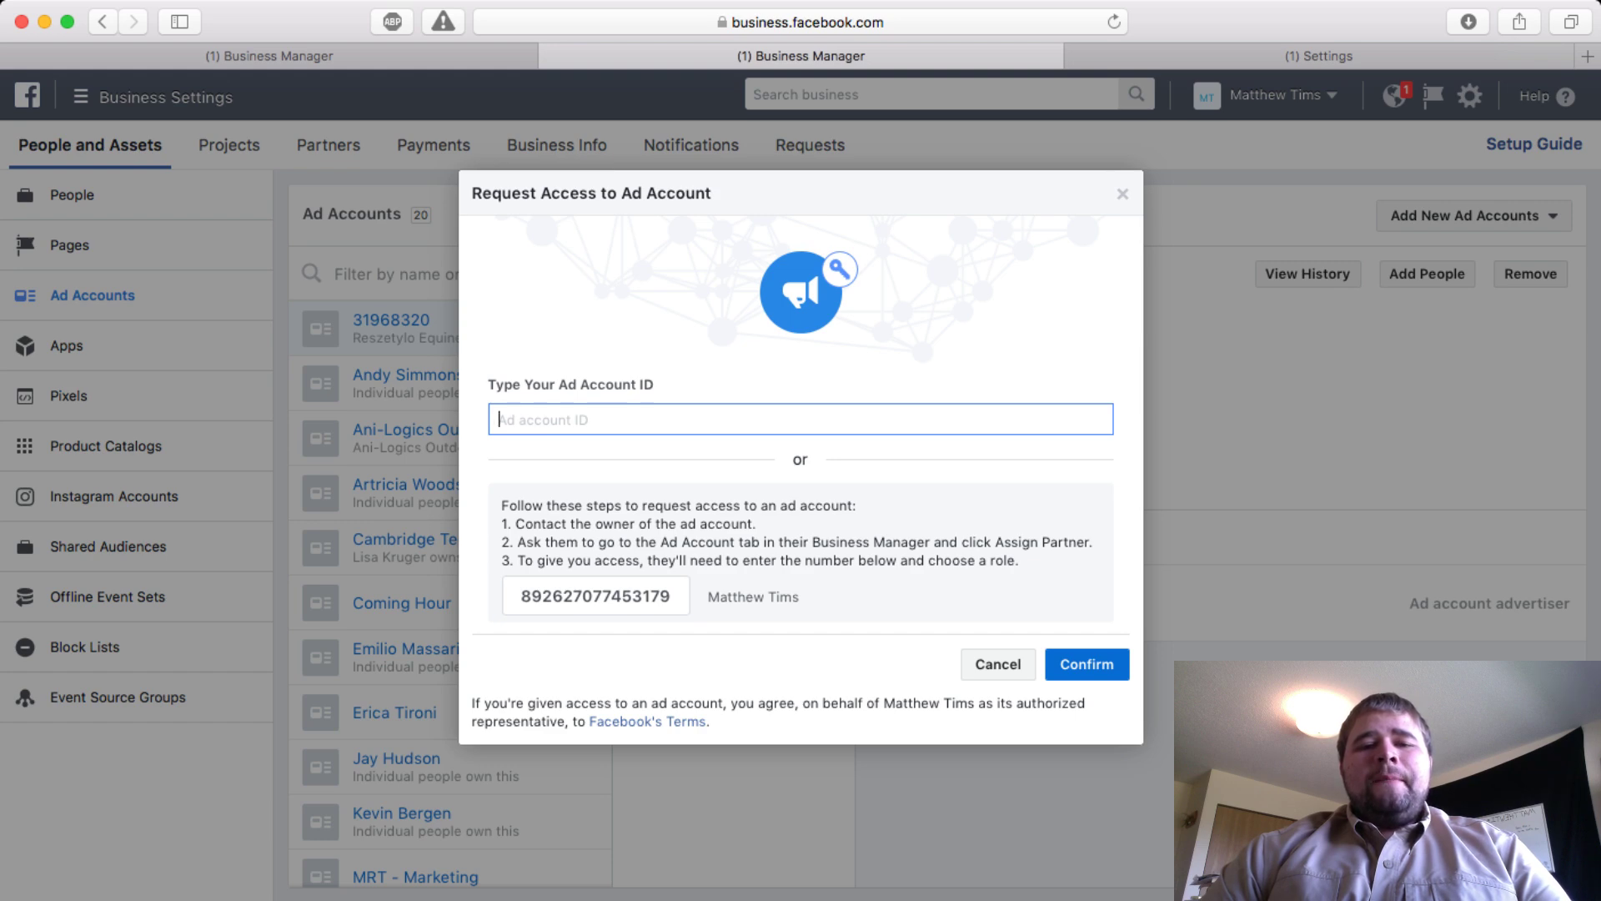
Paste the ad account ID and confirm a request for only advertiser and analyst roles.
click(1319, 56)
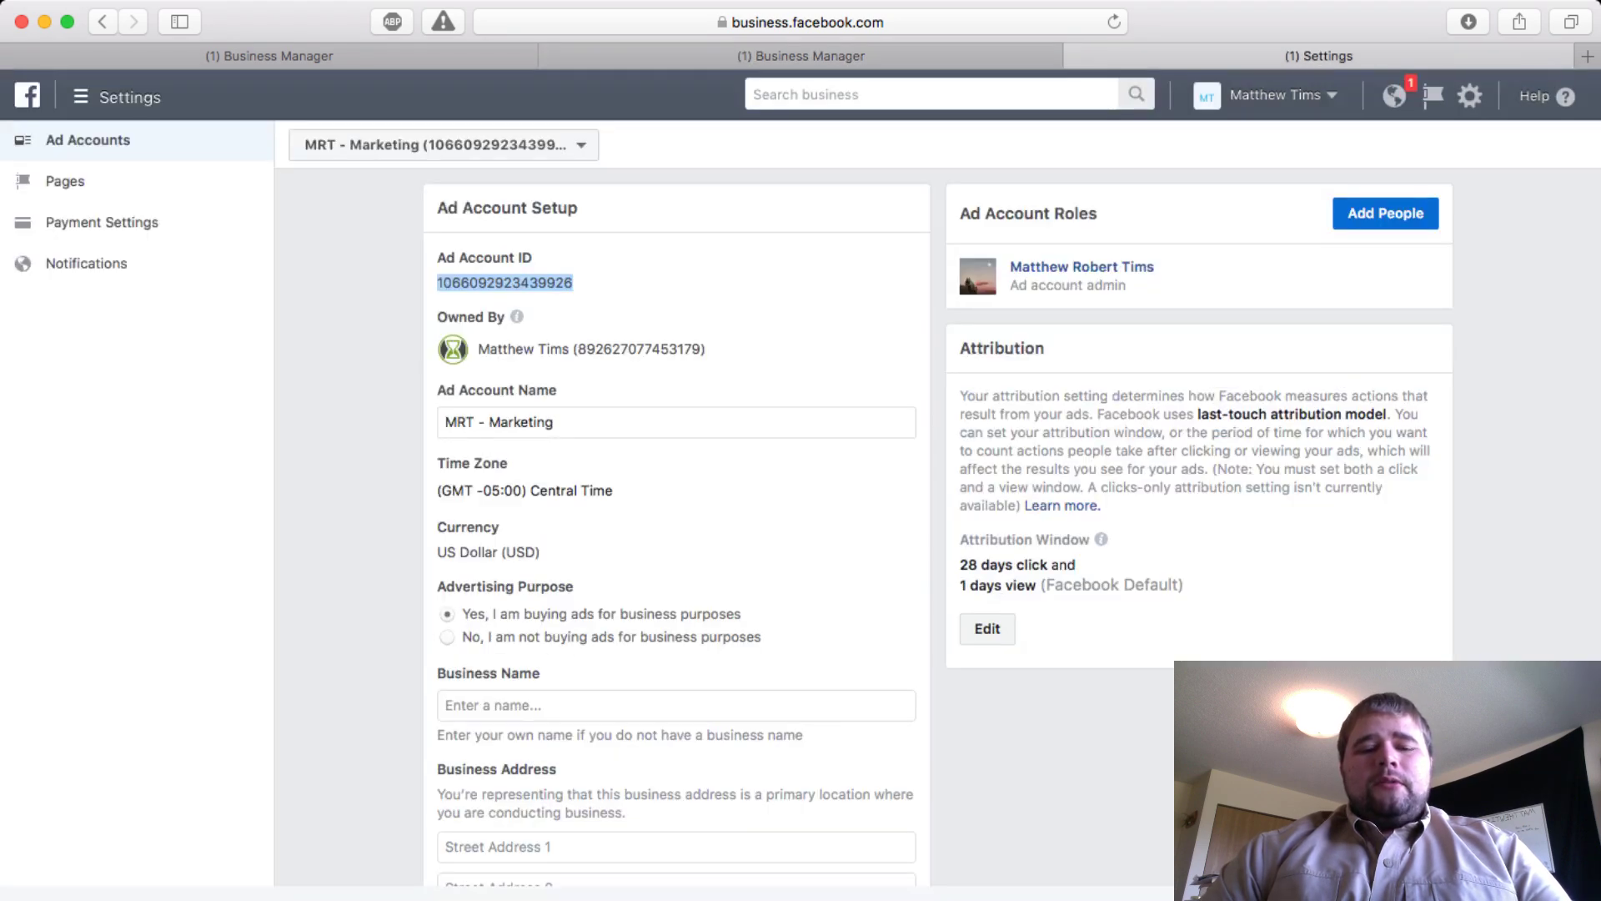
key(ctrl+shift+Tab)
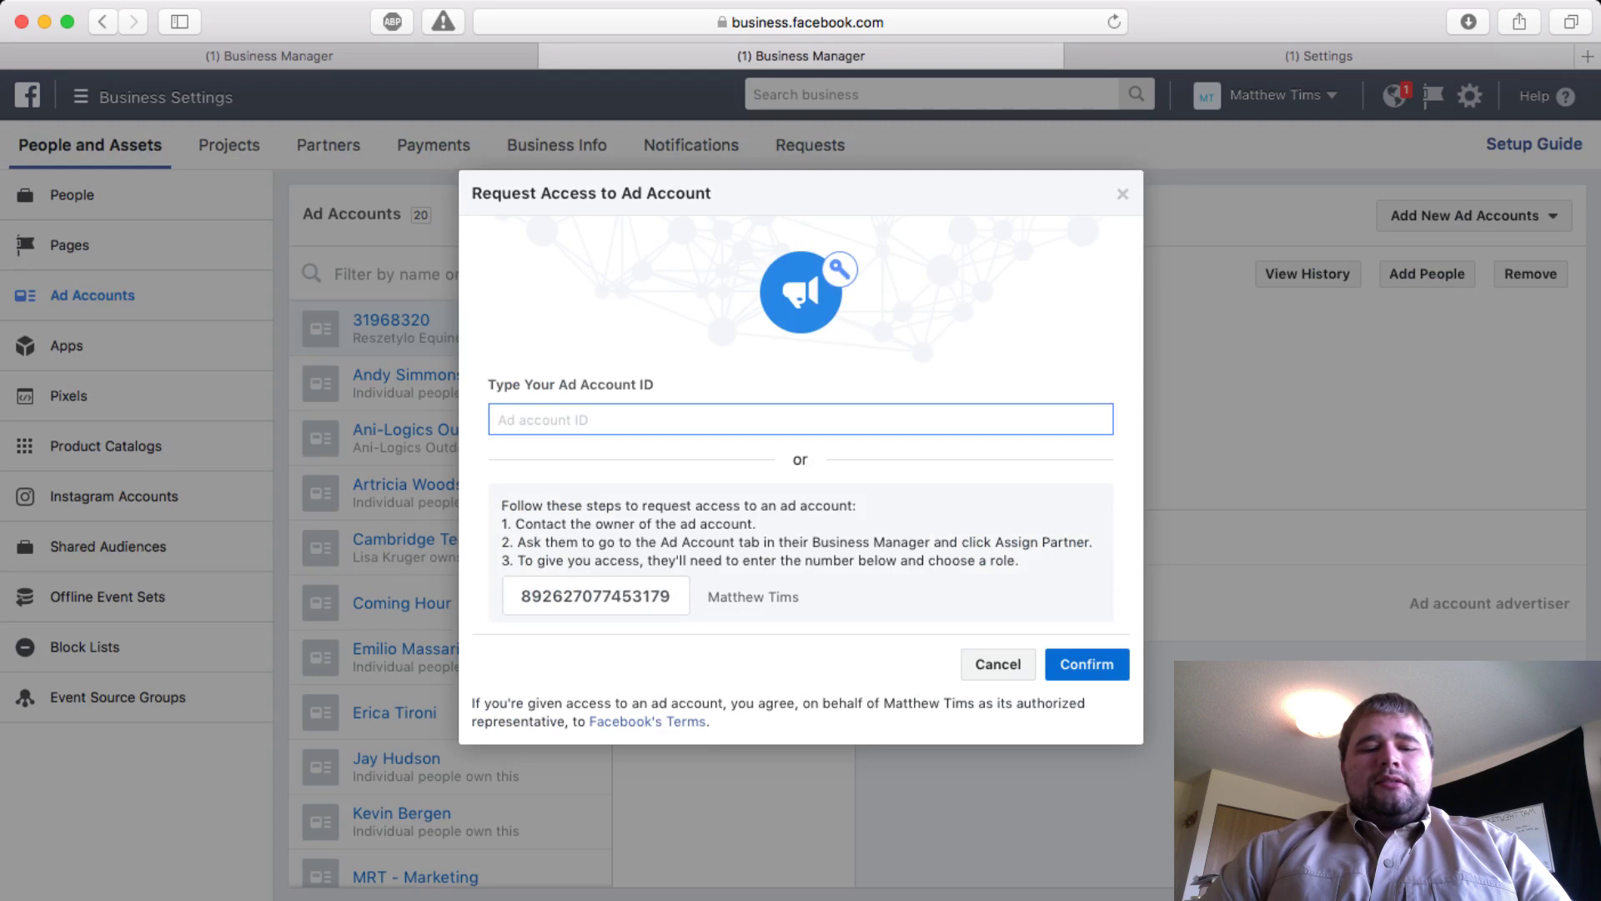
key(super+v)
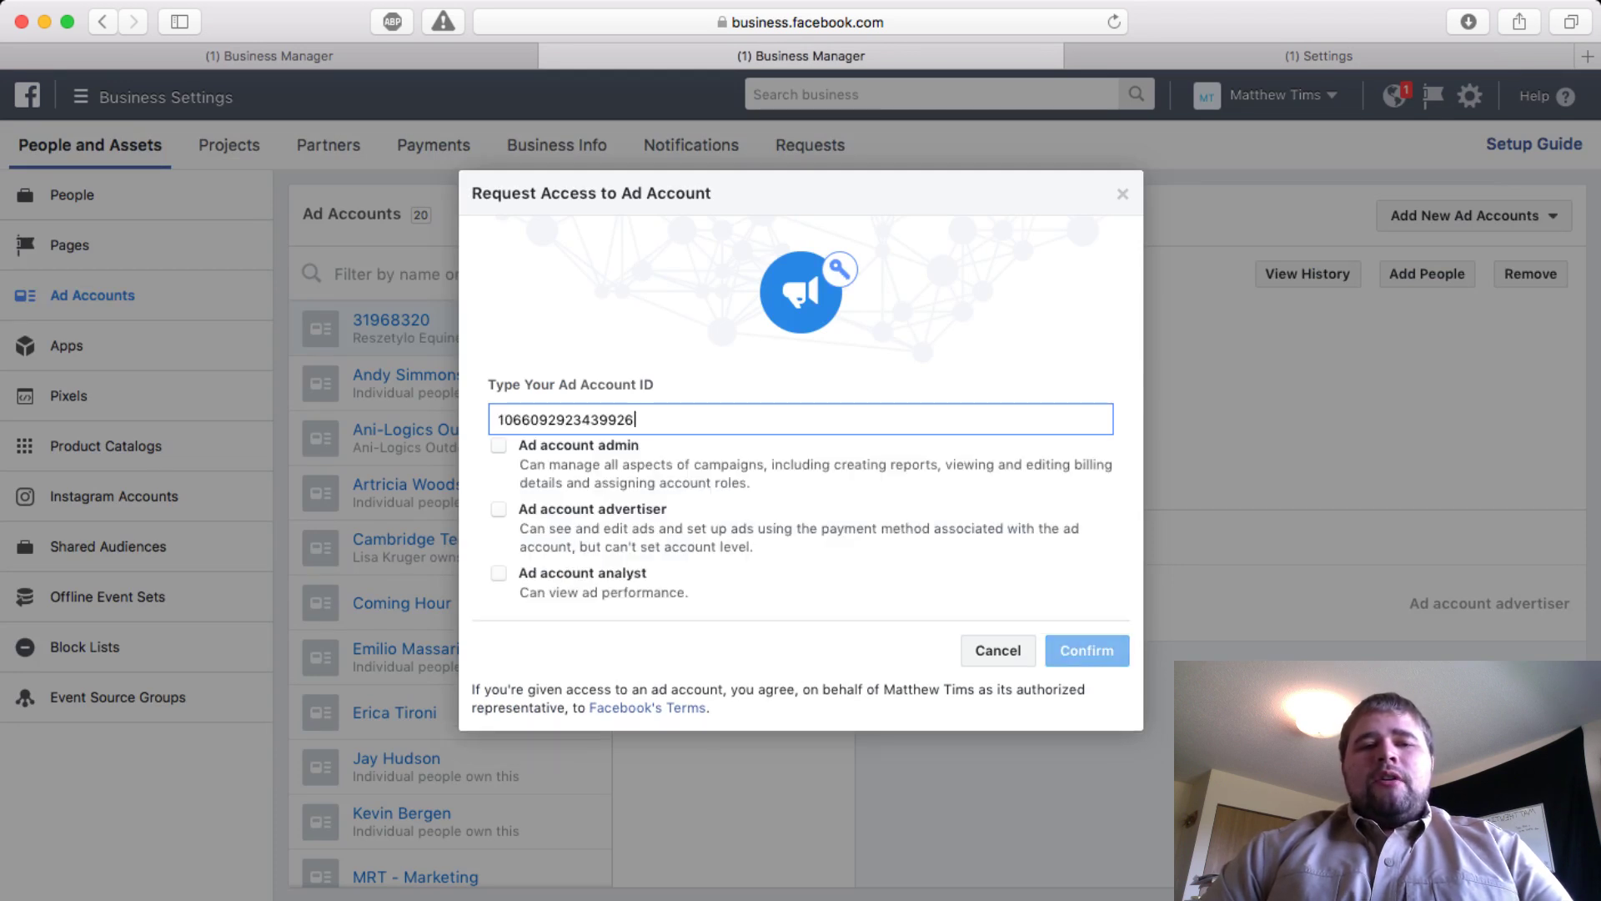
click(499, 446)
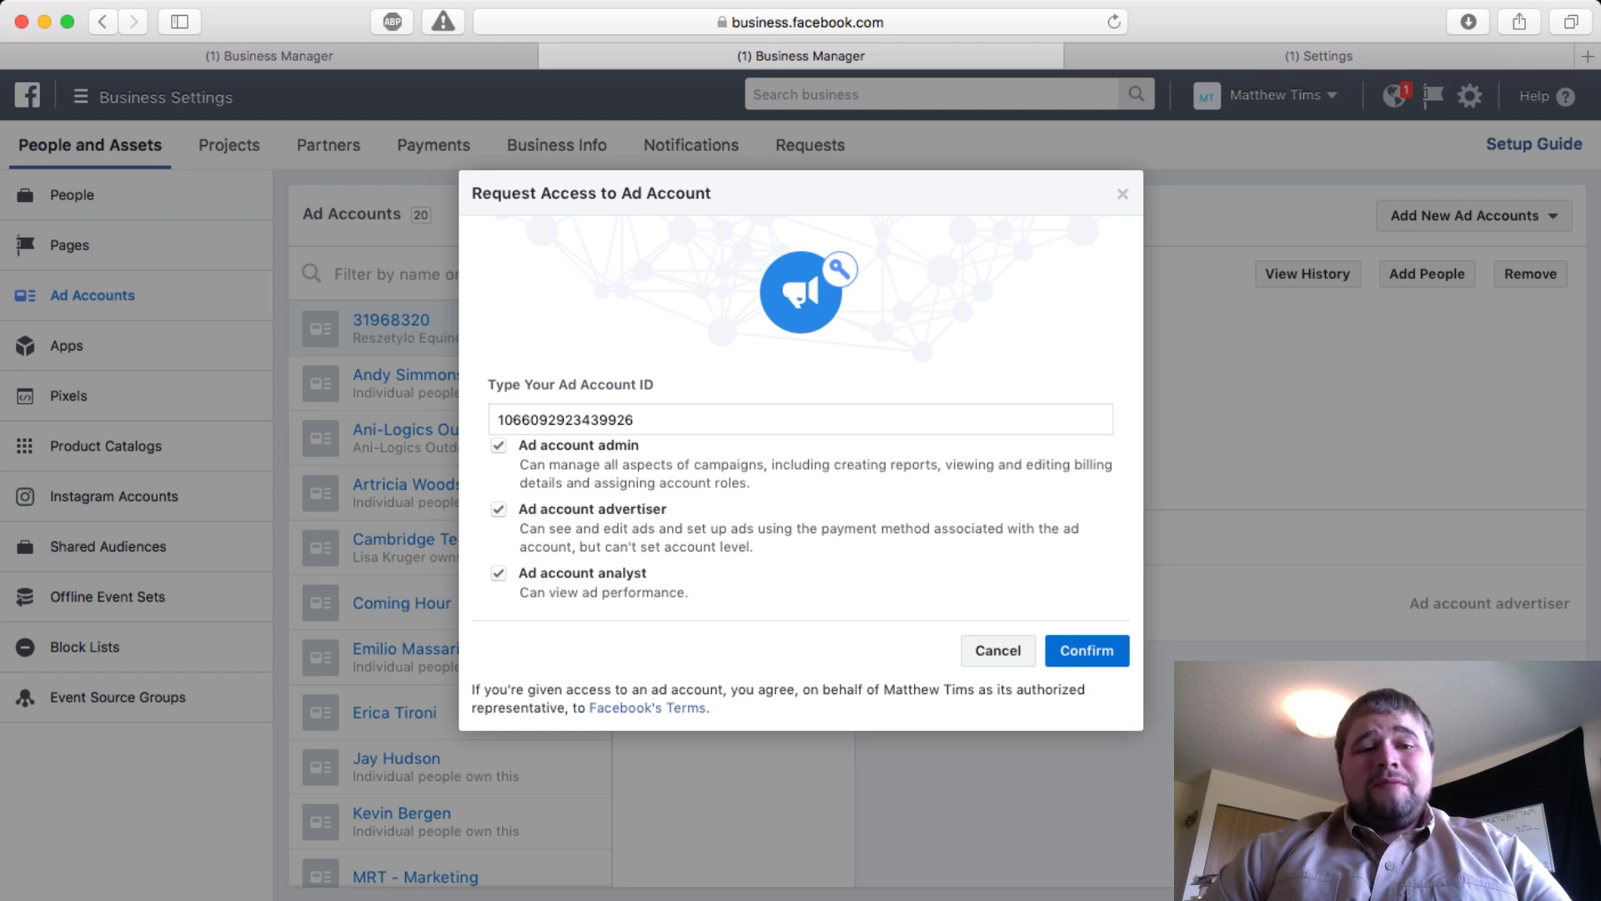
click(498, 445)
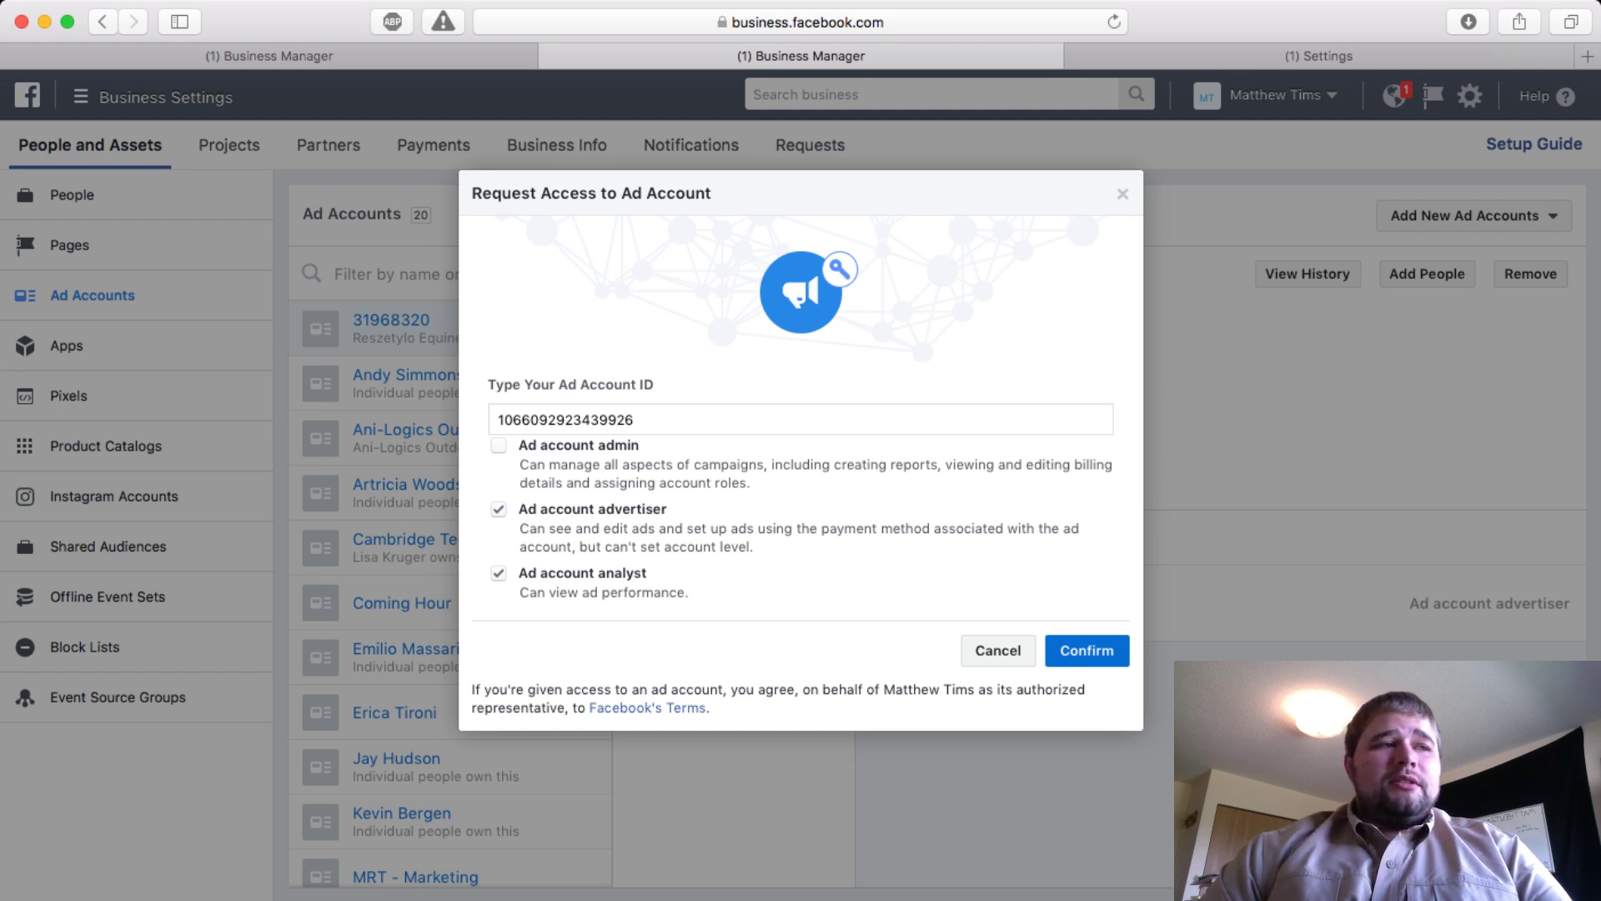
click(1086, 651)
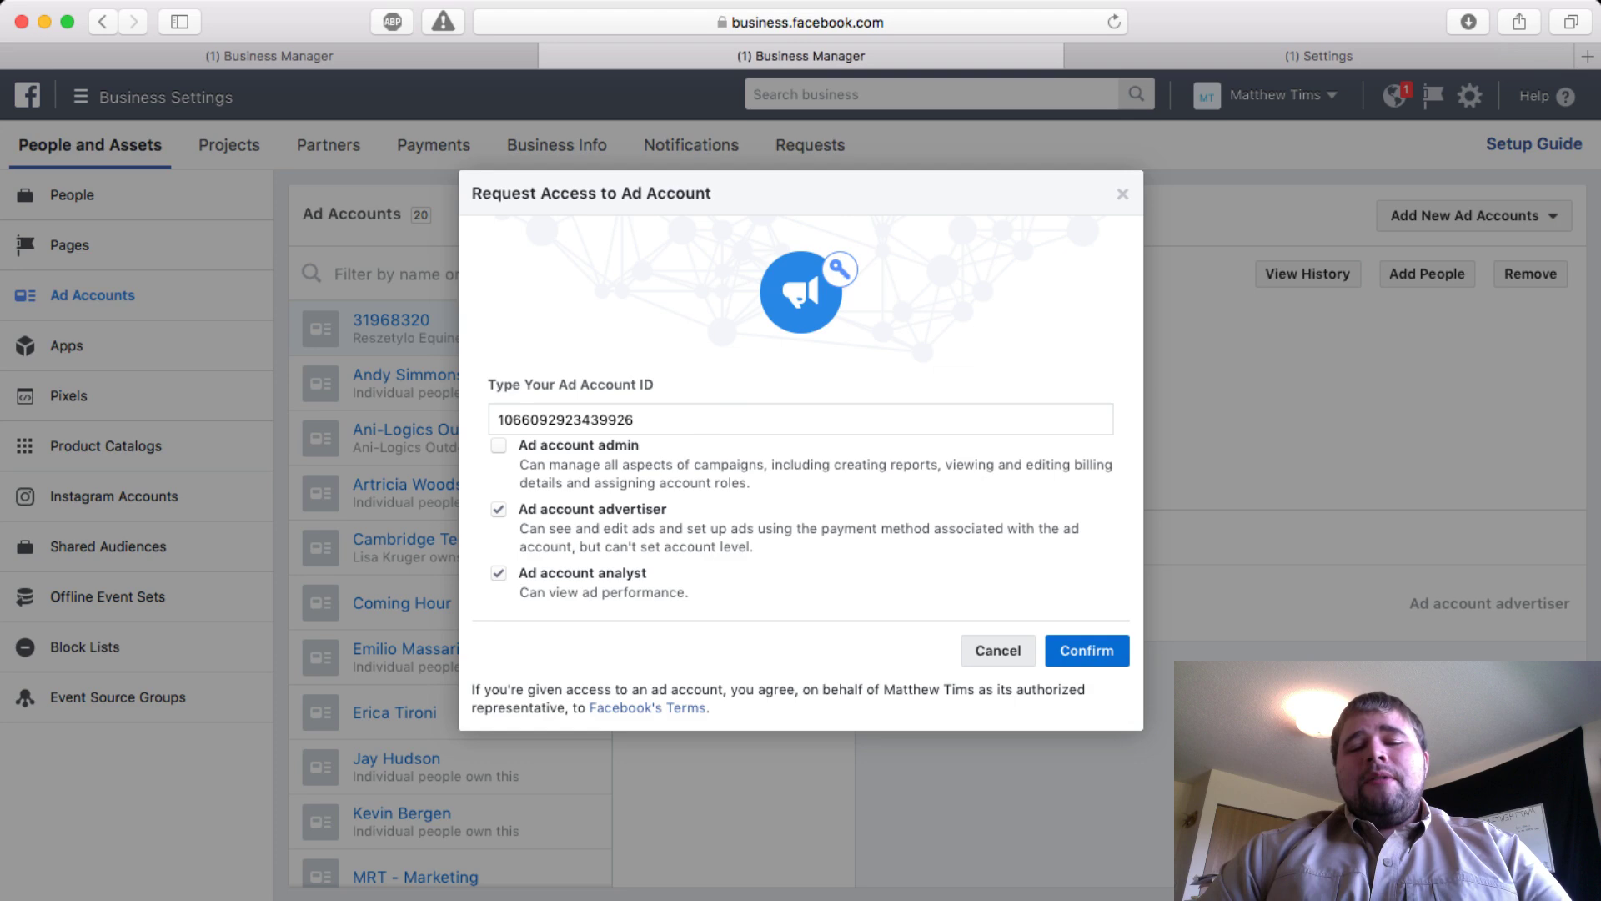
key(ctrl+Tab)
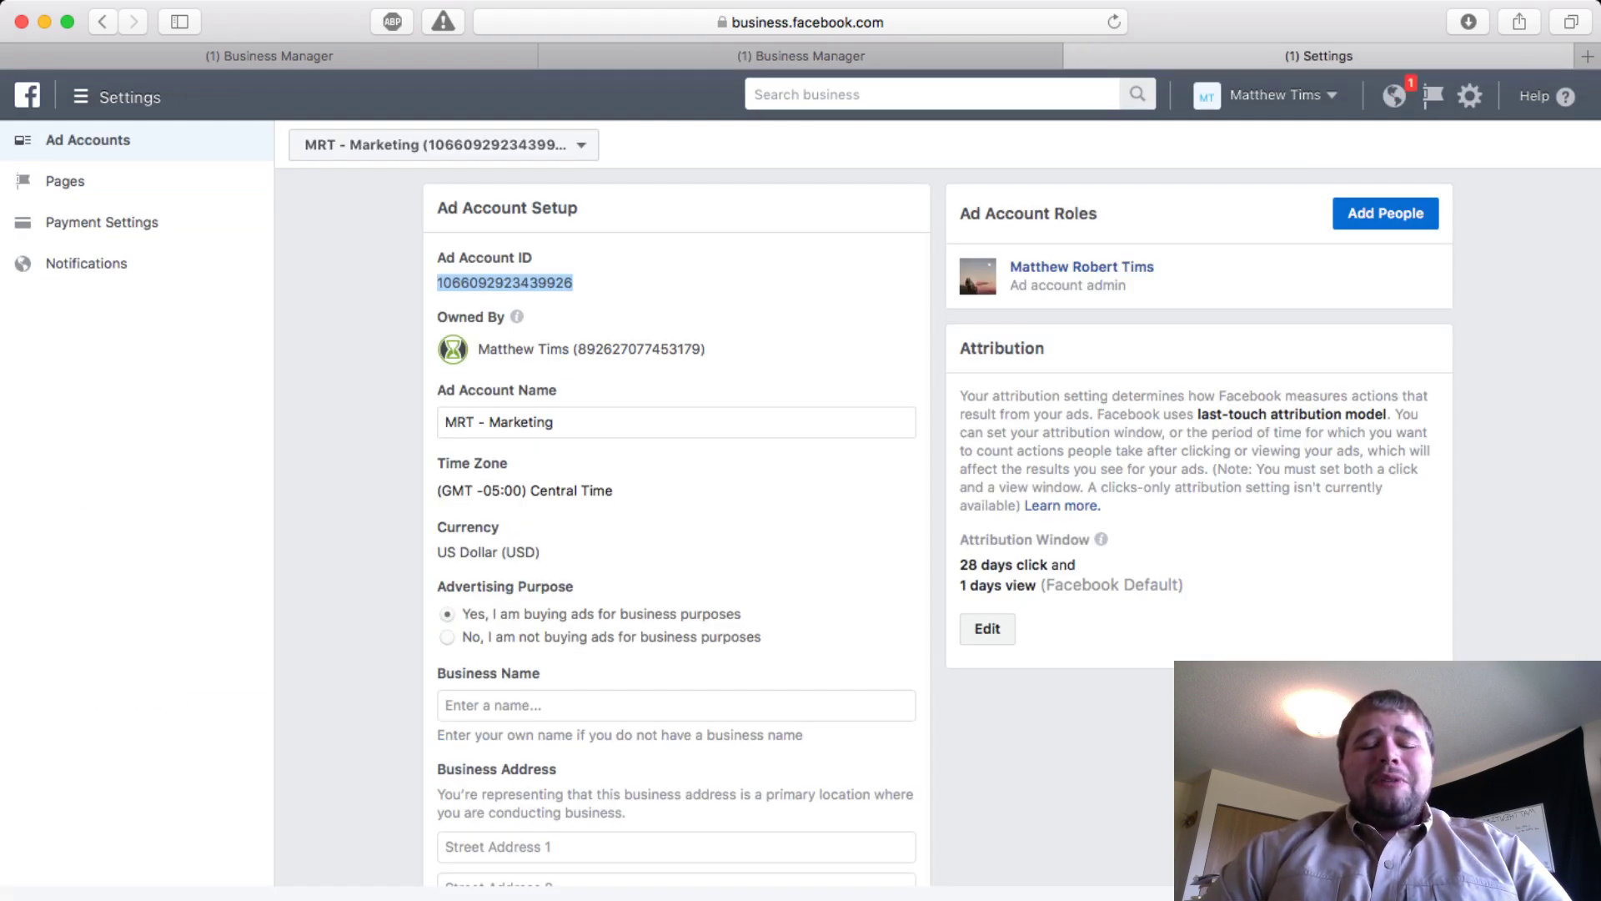
Return from the MRT - Marketing setup page to the Business Settings ad account list.
scroll(675, 500, down, 5)
scroll(676, 500, up, 5)
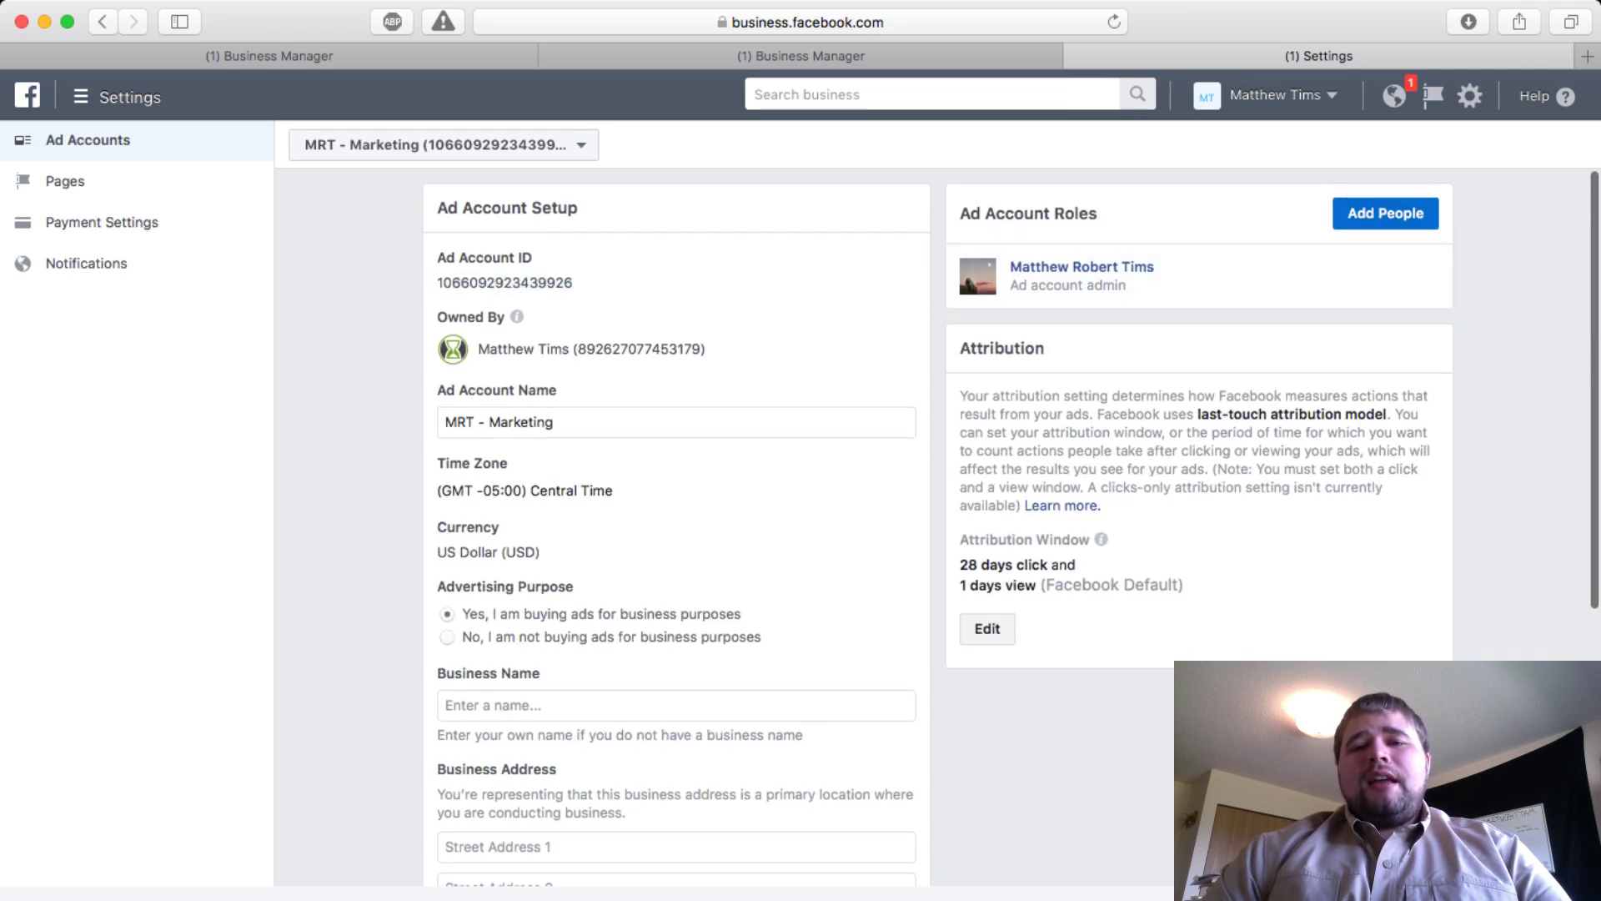
drag(1109, 214, 959, 213)
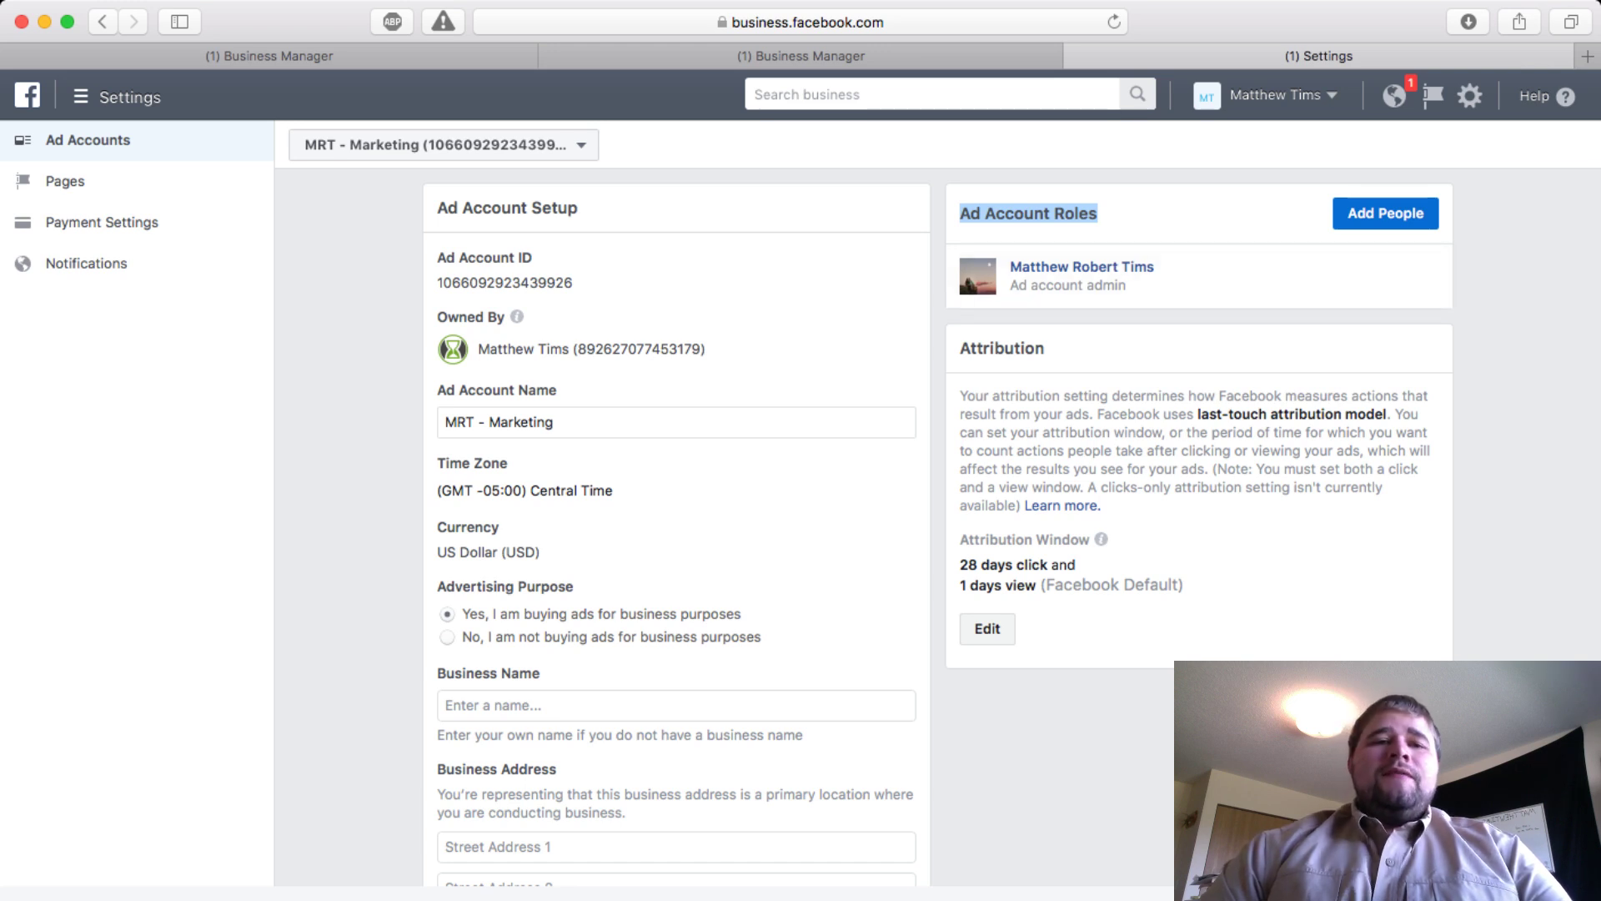
click(801, 56)
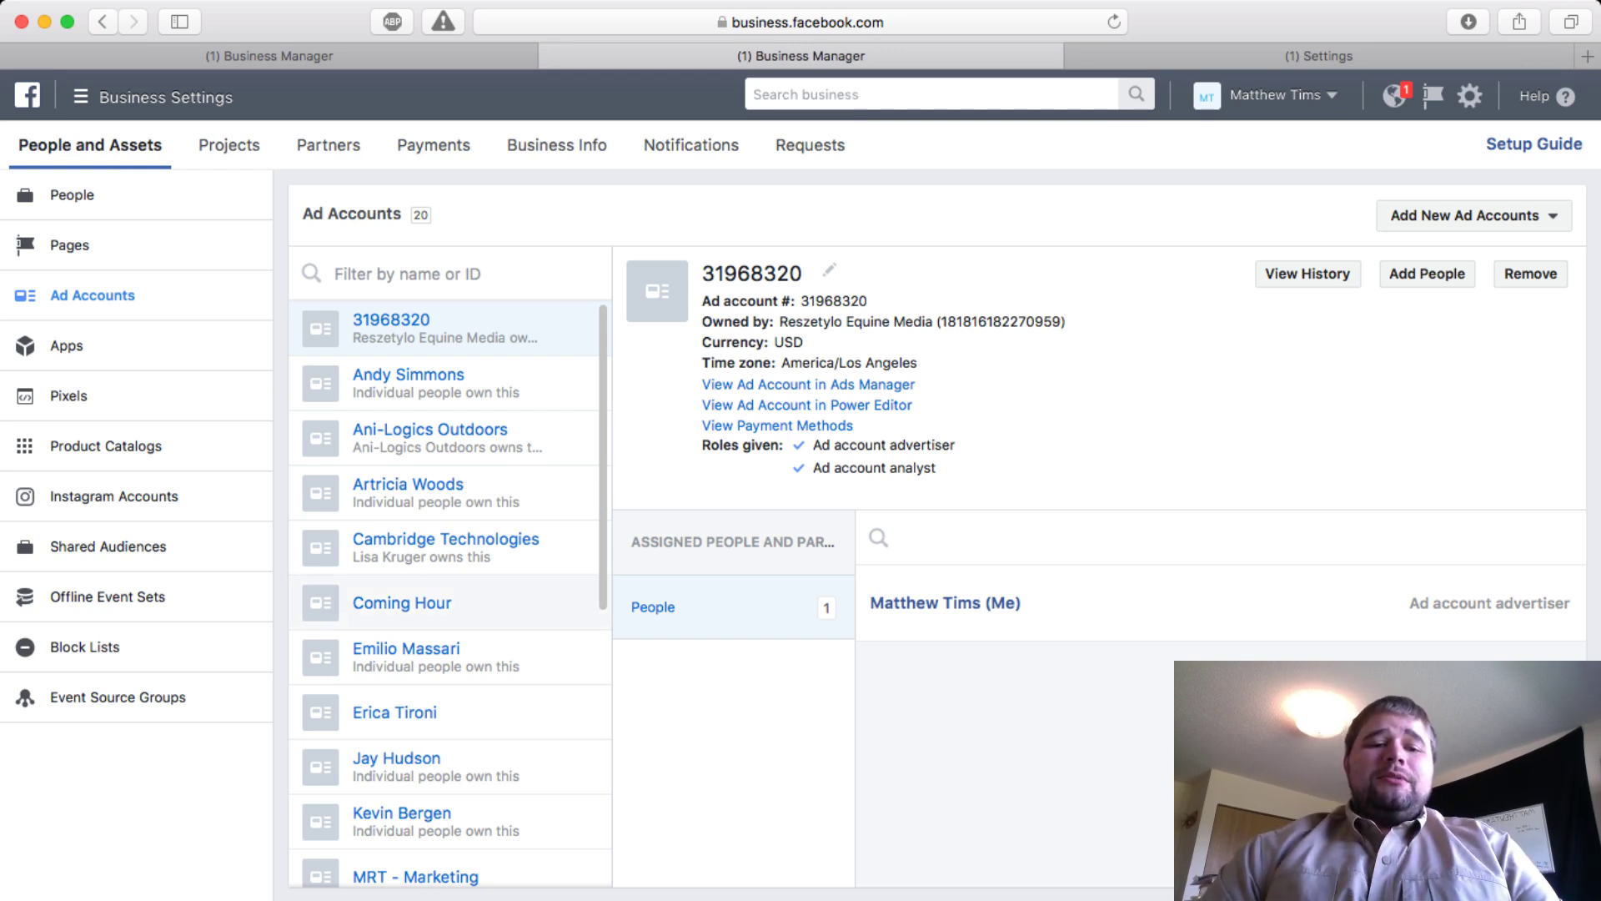
Open MRT - Marketing's details and view Add People, closing it without changes.
scroll(450, 602, down, 5)
click(415, 582)
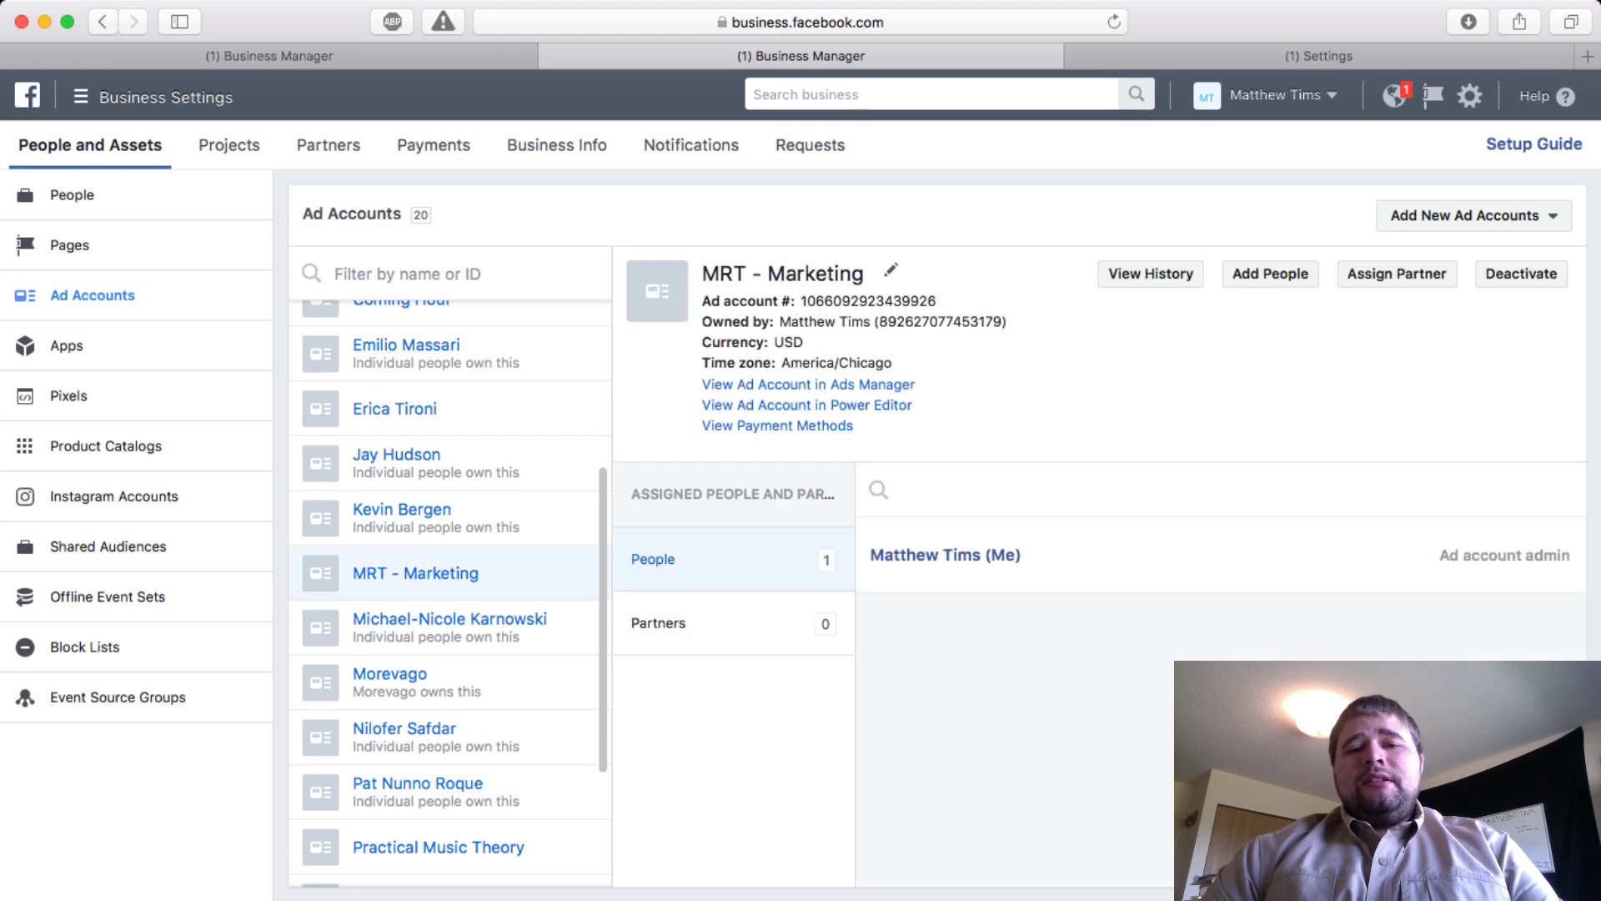
scroll(450, 605, up, 2)
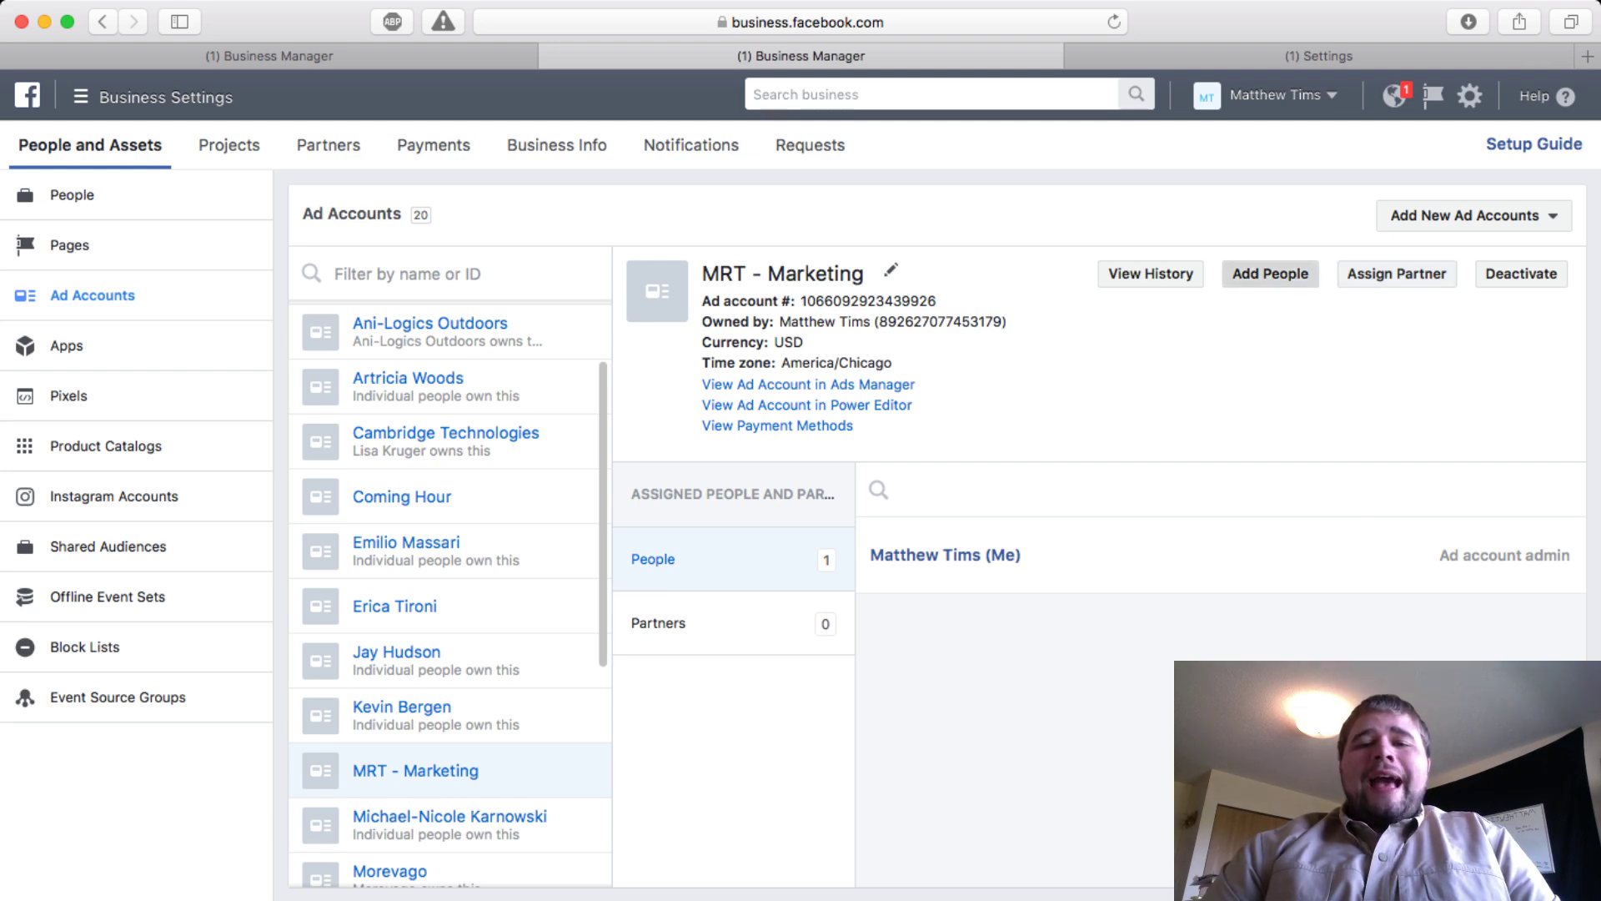
click(1270, 274)
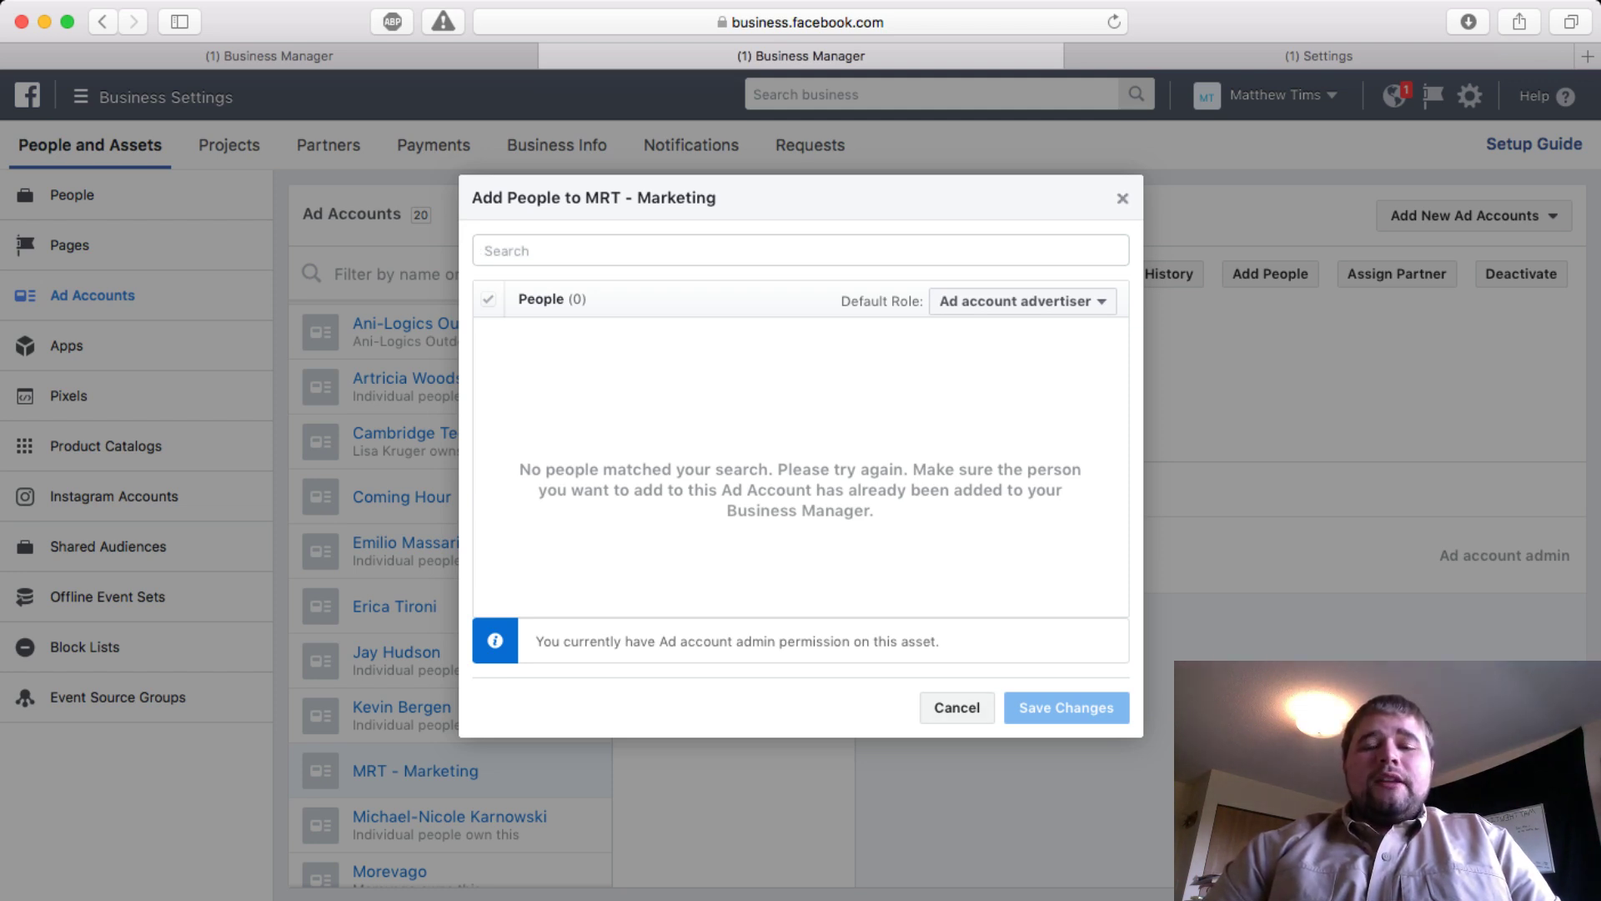
click(1123, 198)
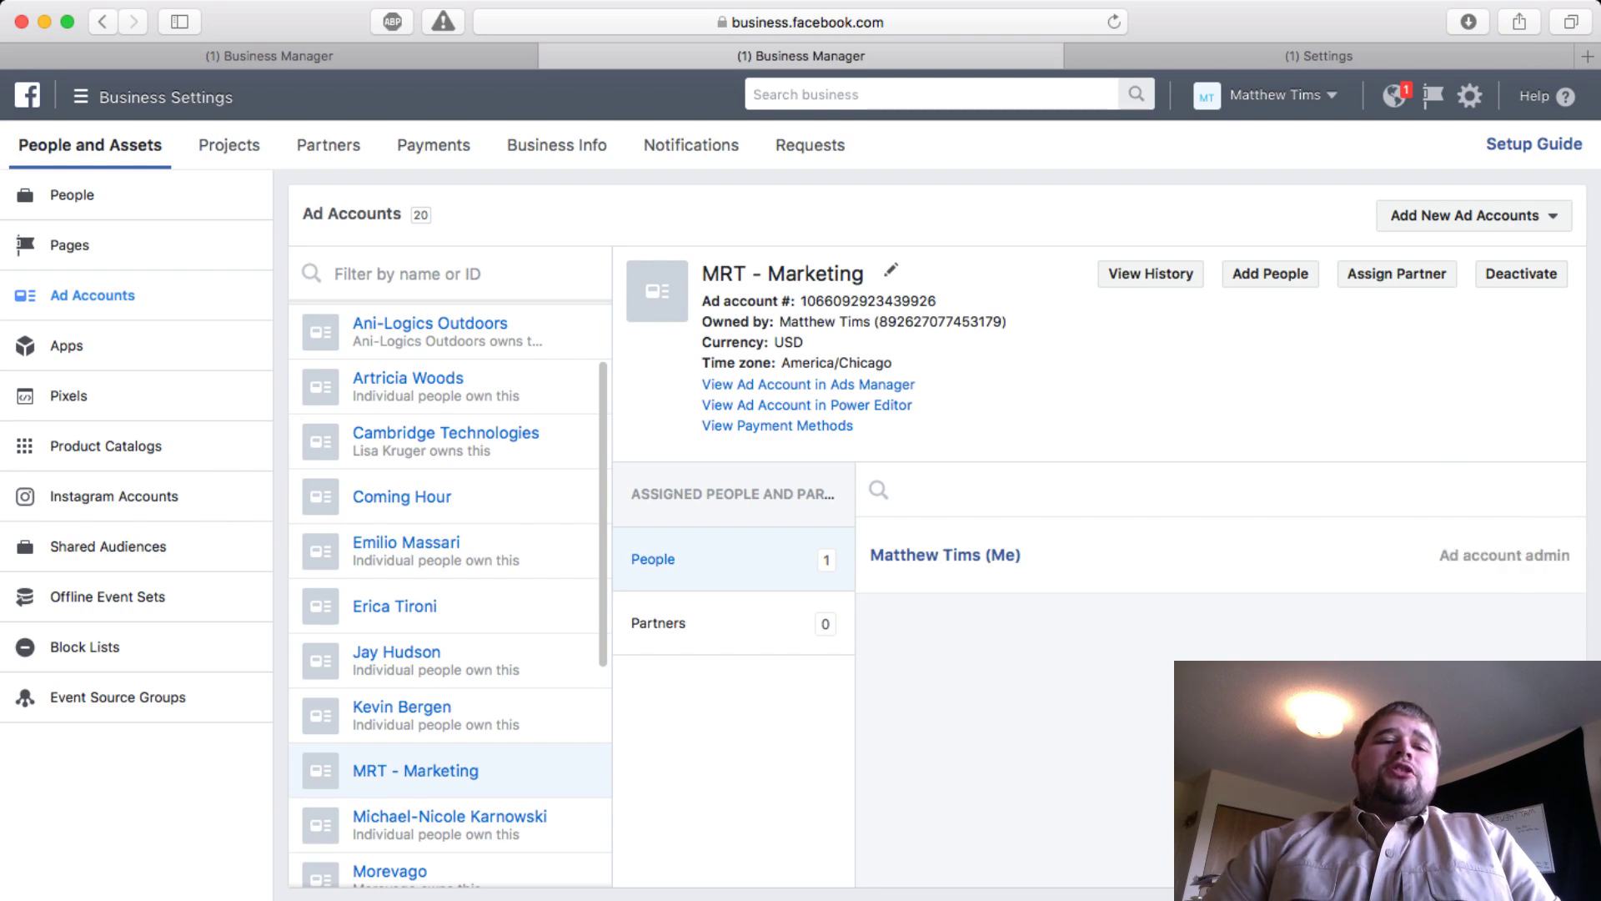
Open your own Page in the Pages list and remove yourself as its Page admin.
click(70, 245)
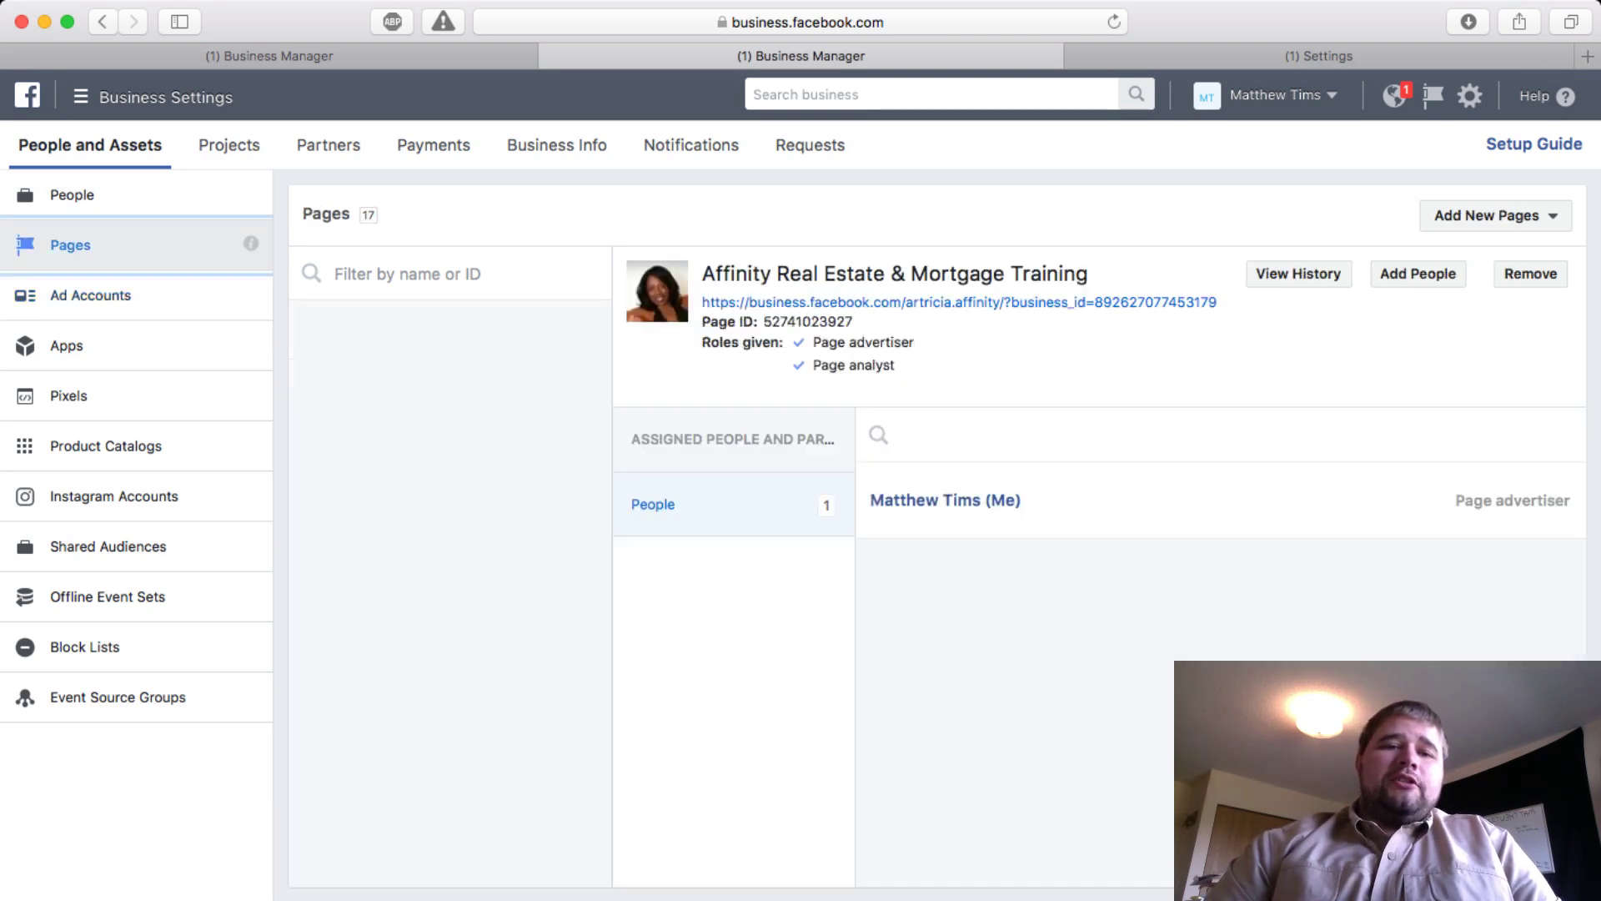
scroll(400, 588, down, 3)
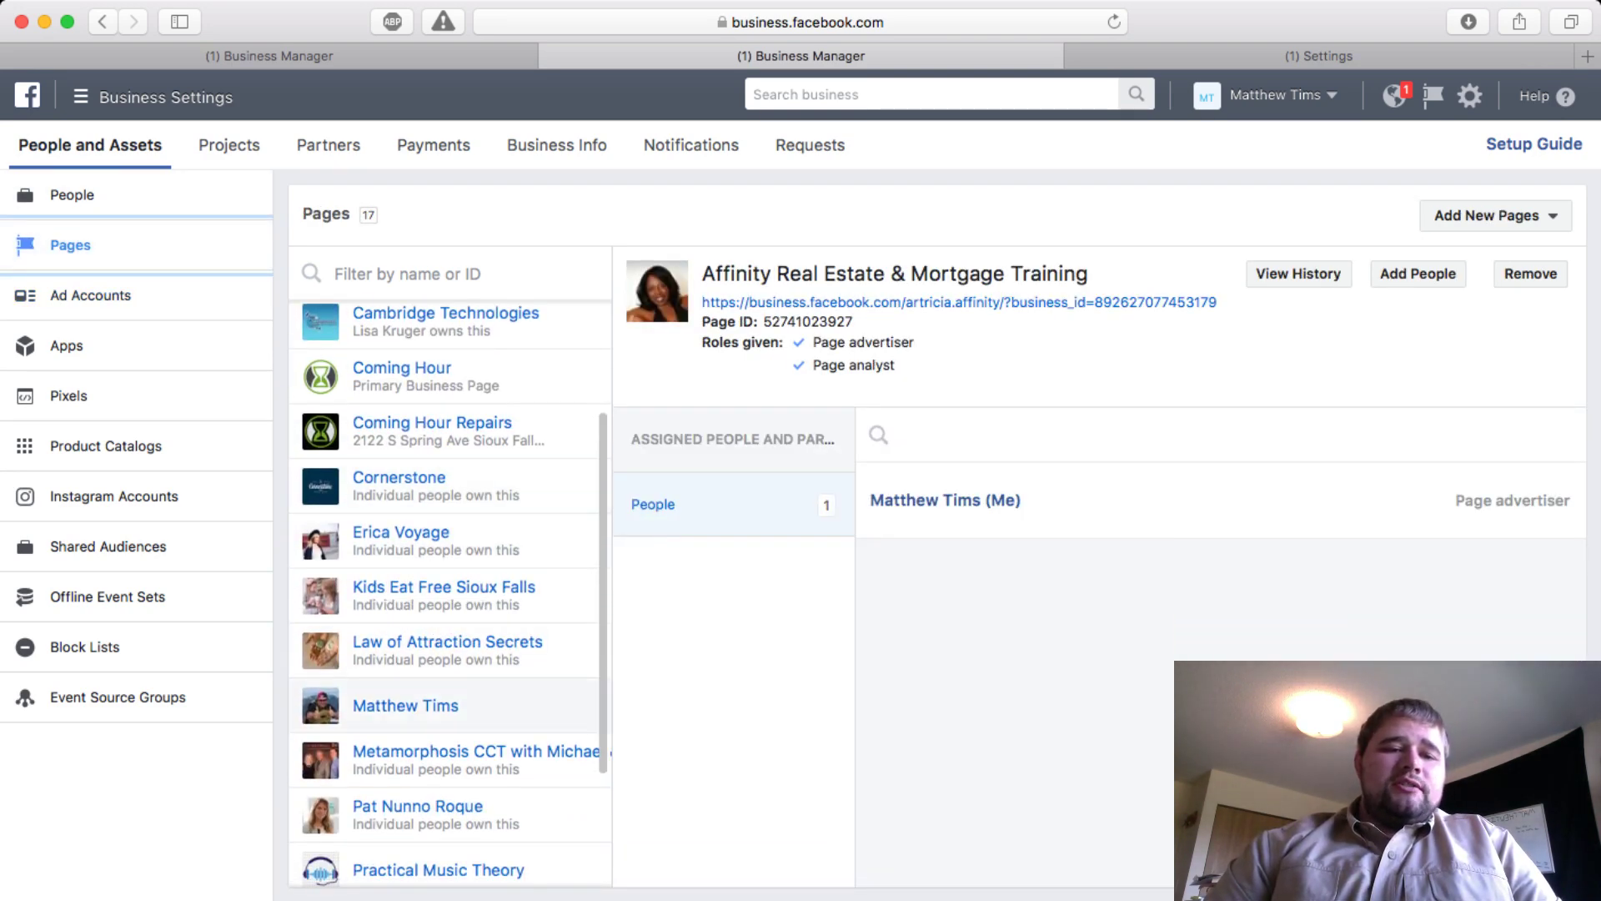
click(405, 704)
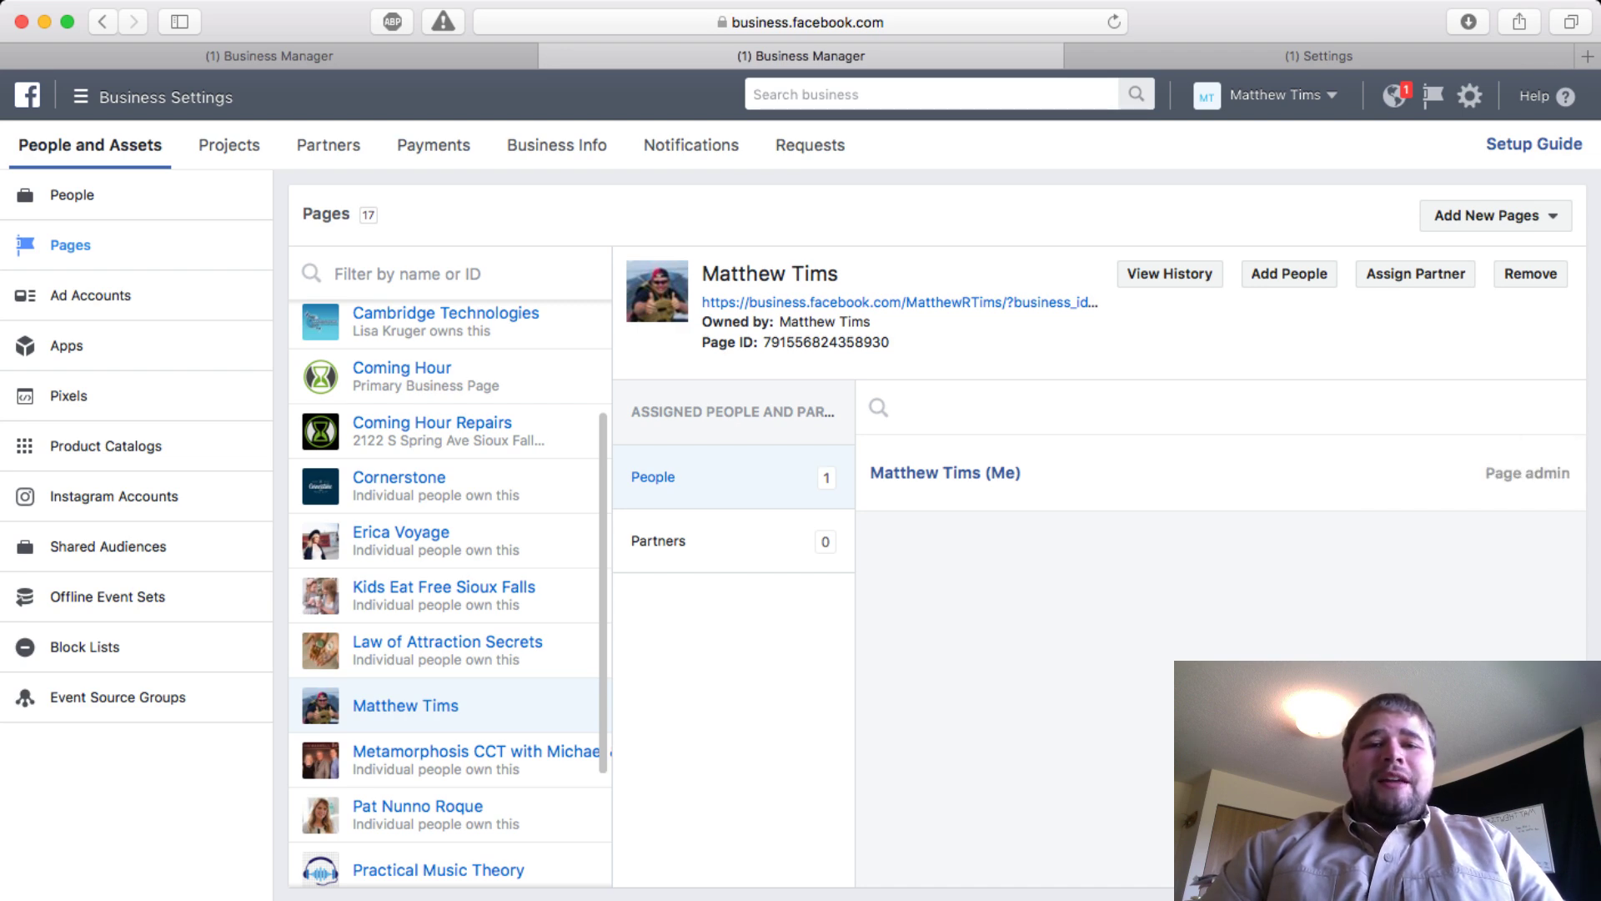
click(1288, 274)
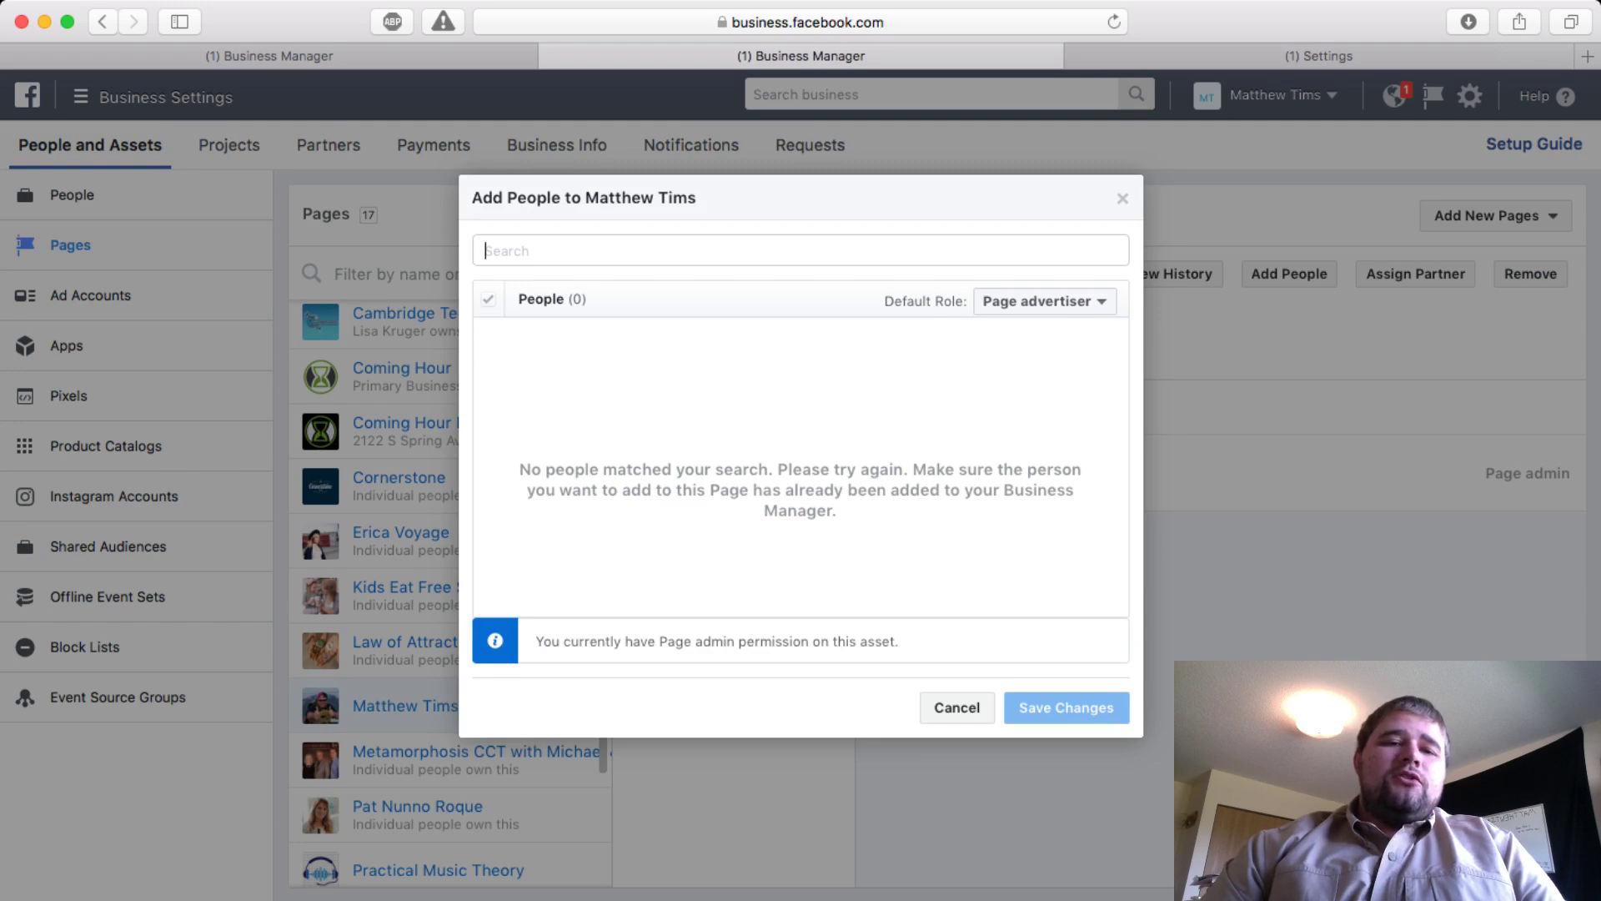
click(928, 707)
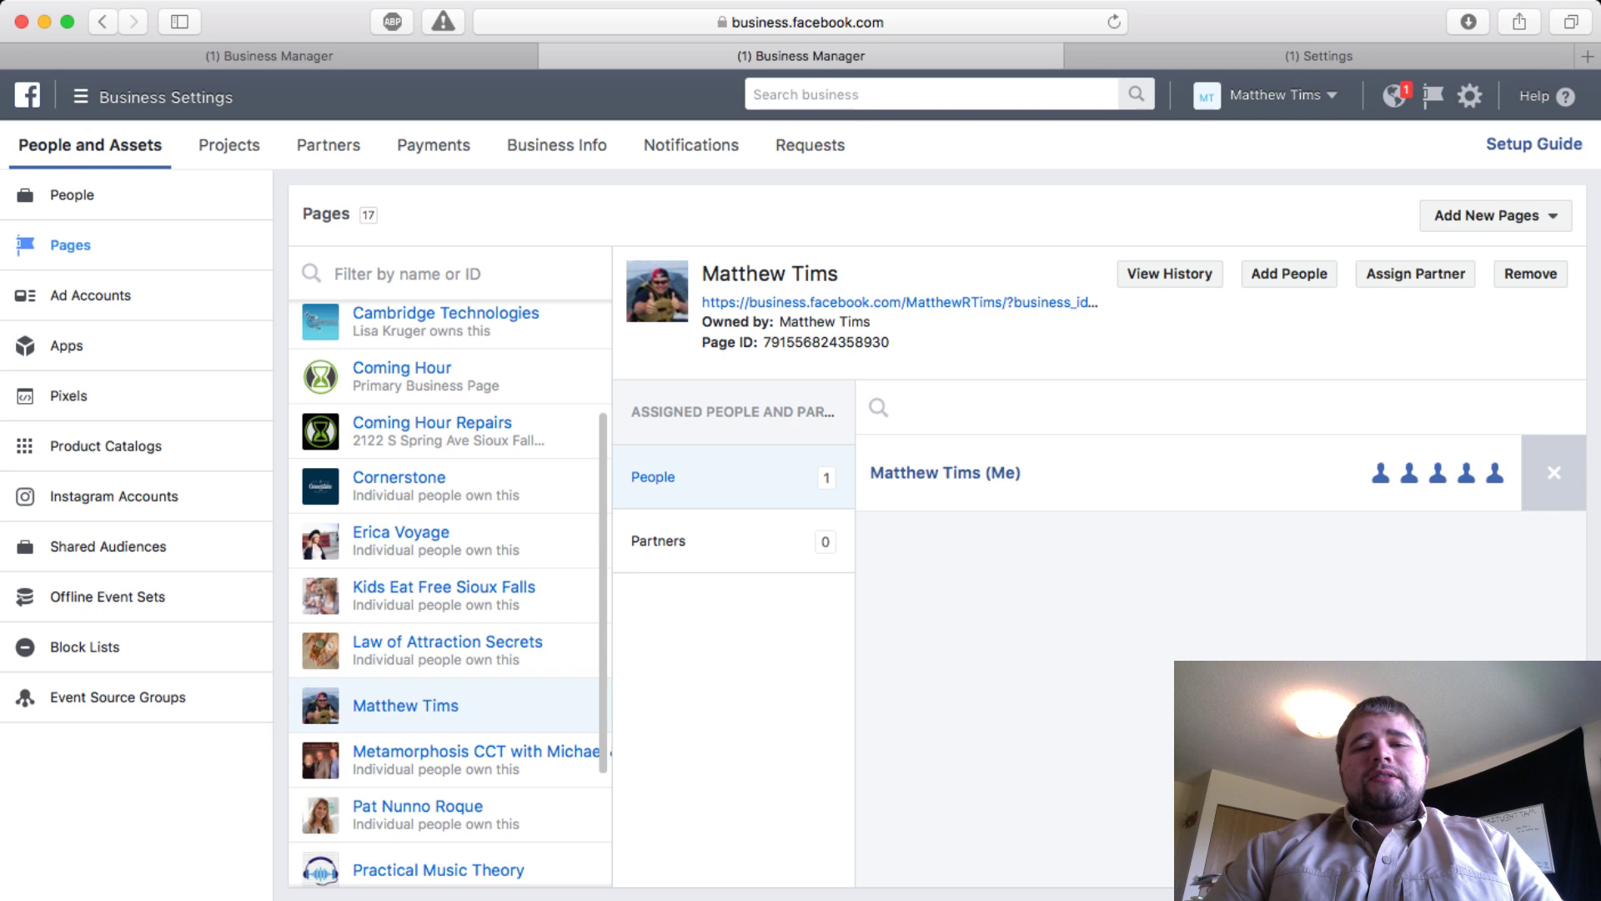
click(1553, 472)
click(1468, 472)
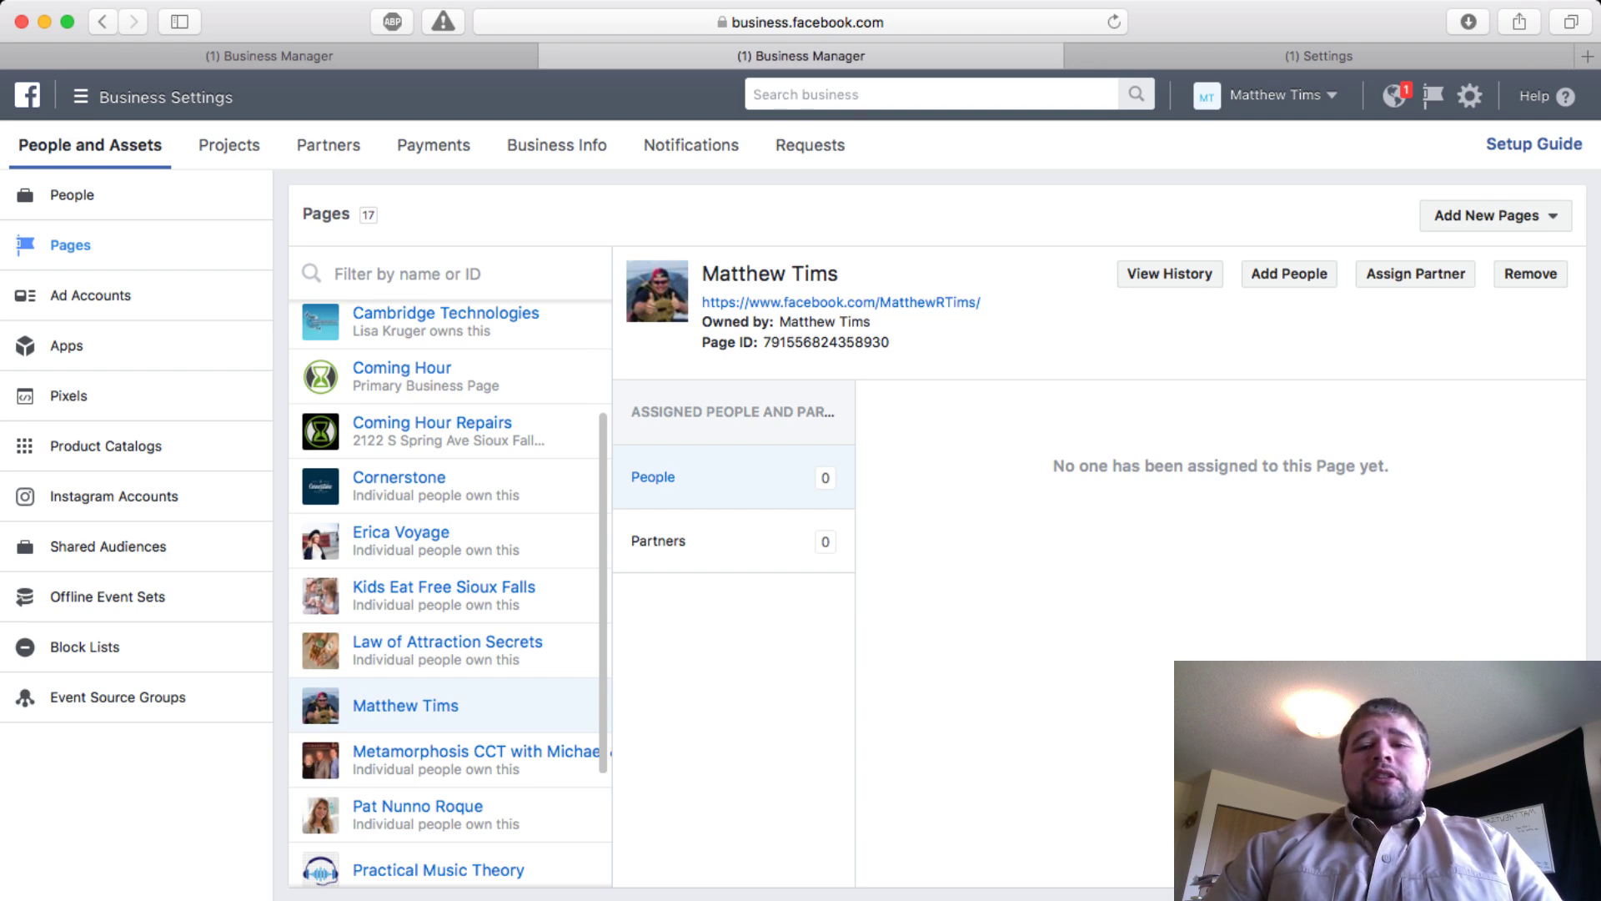
Add yourself to your own Page with the Page admin role and save.
click(1288, 274)
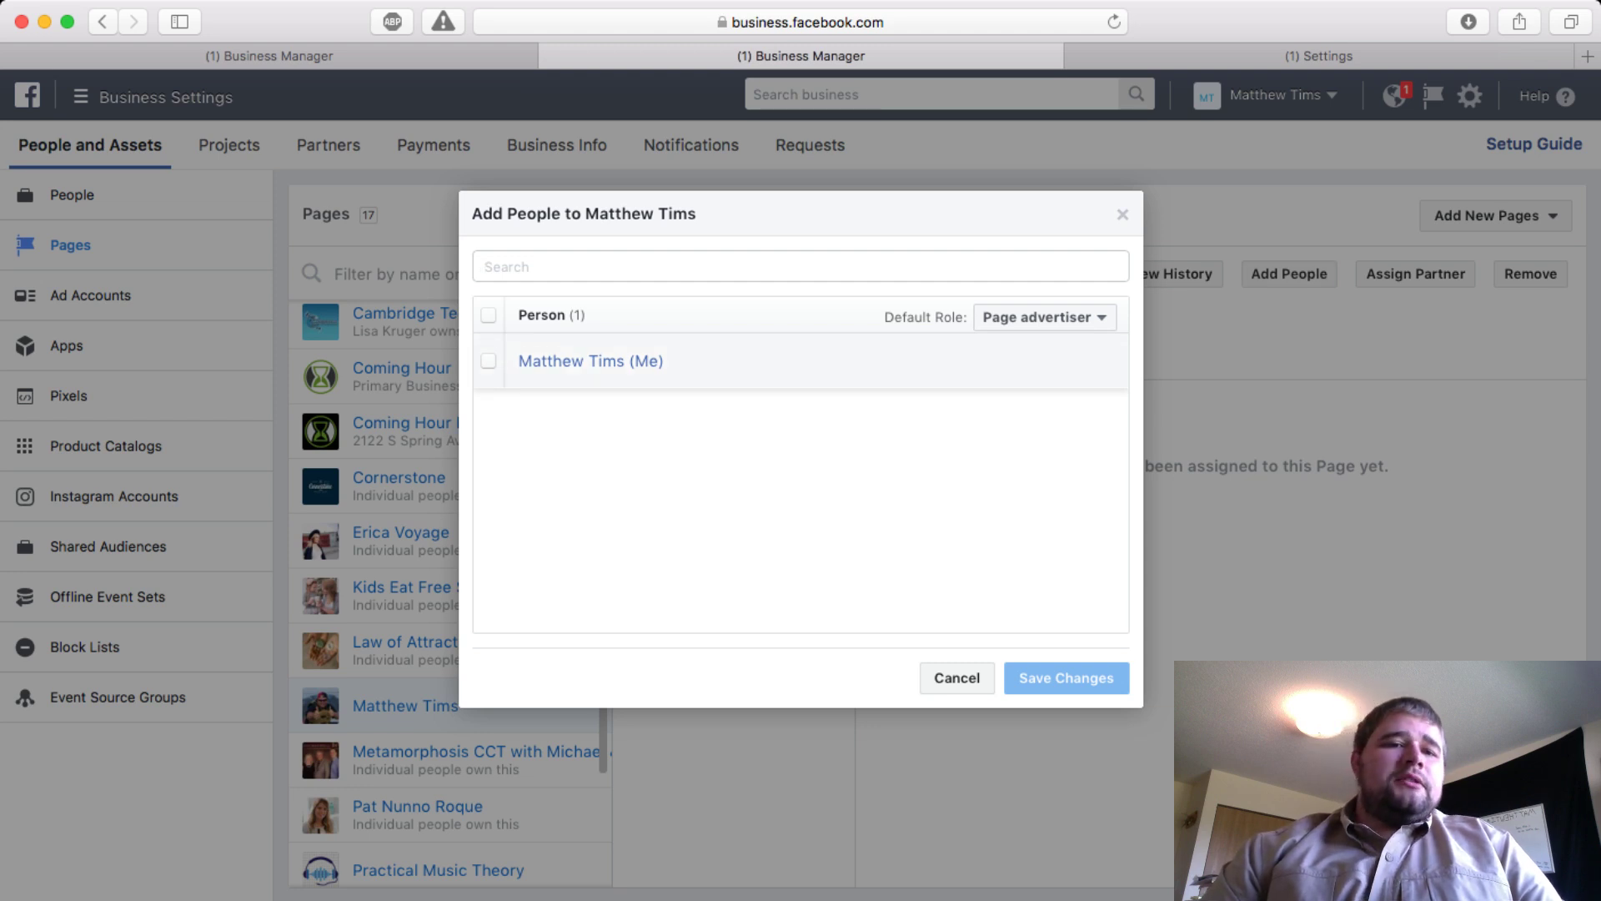
click(487, 360)
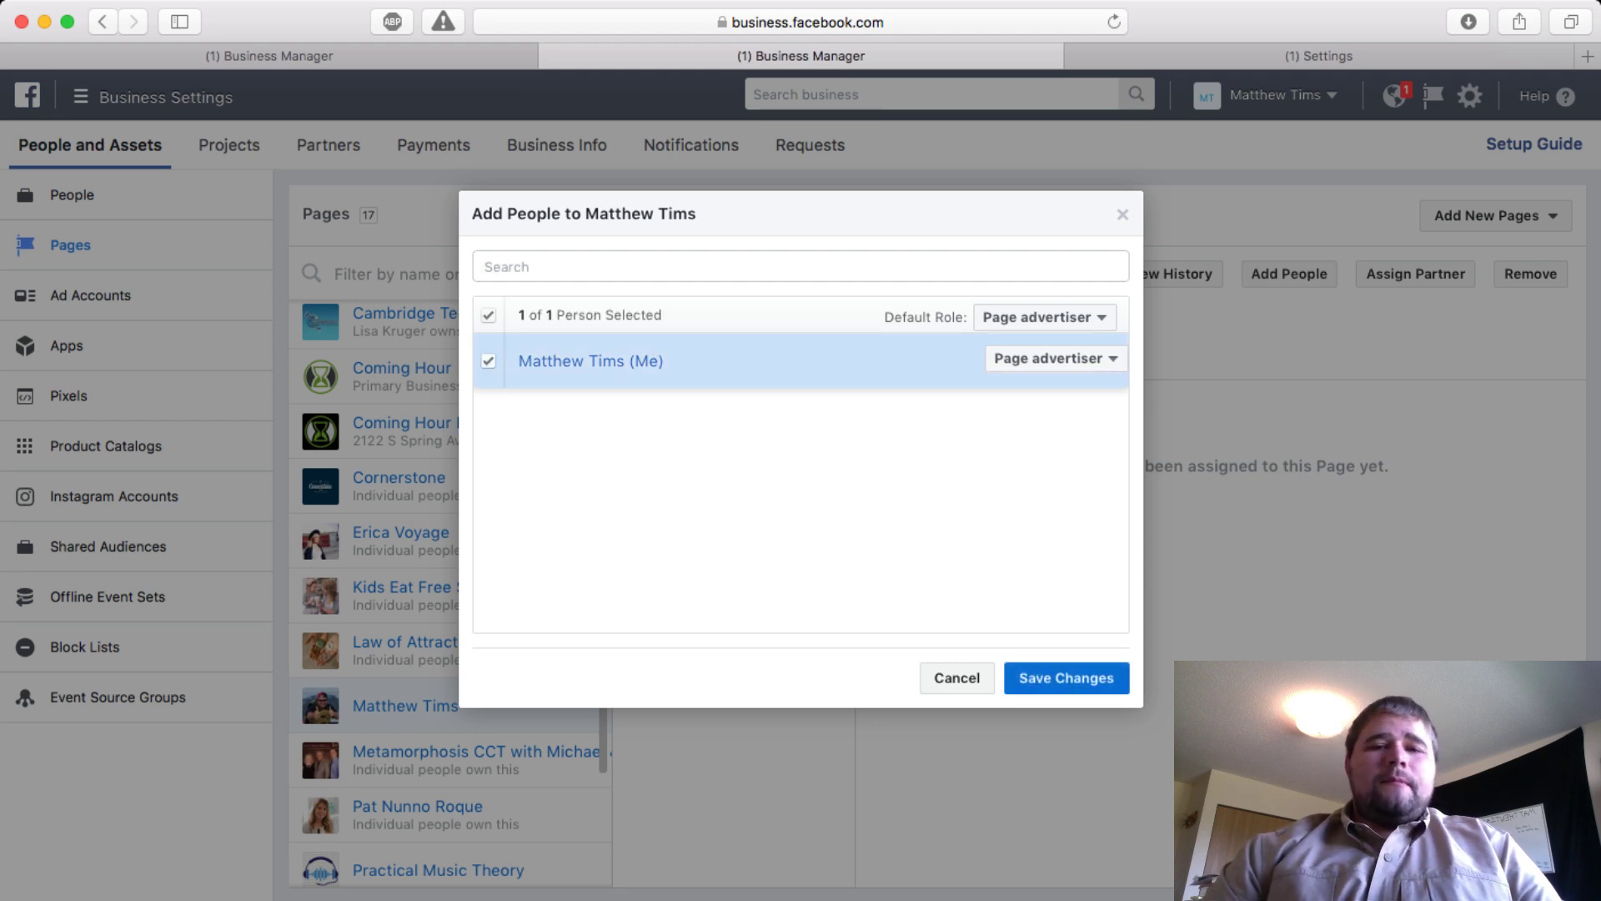
click(1055, 358)
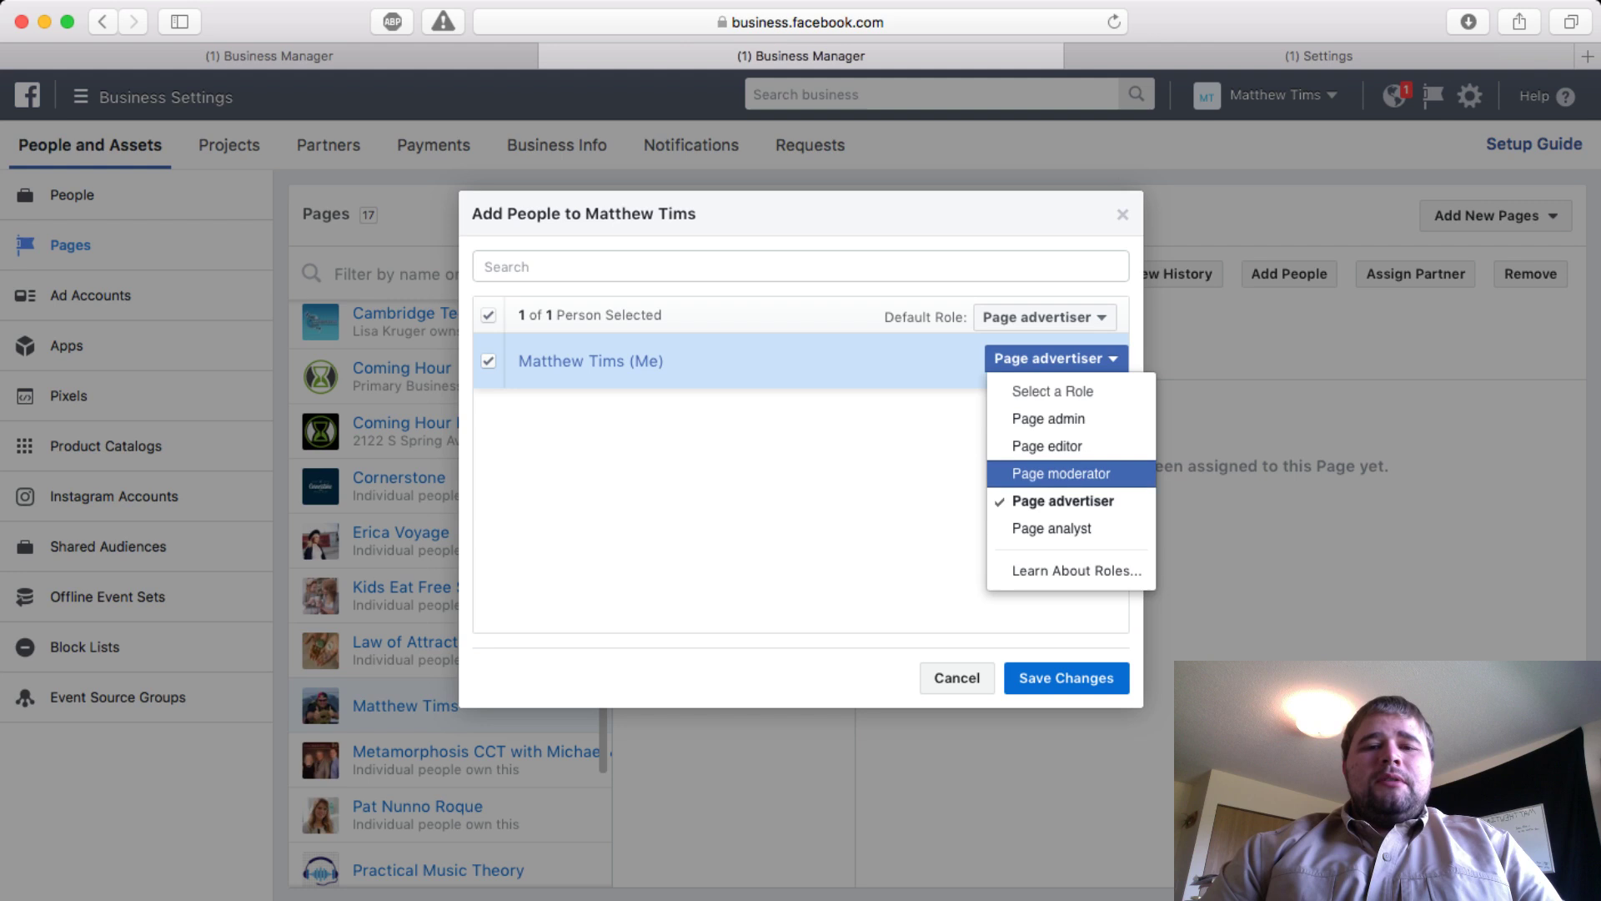
click(1048, 418)
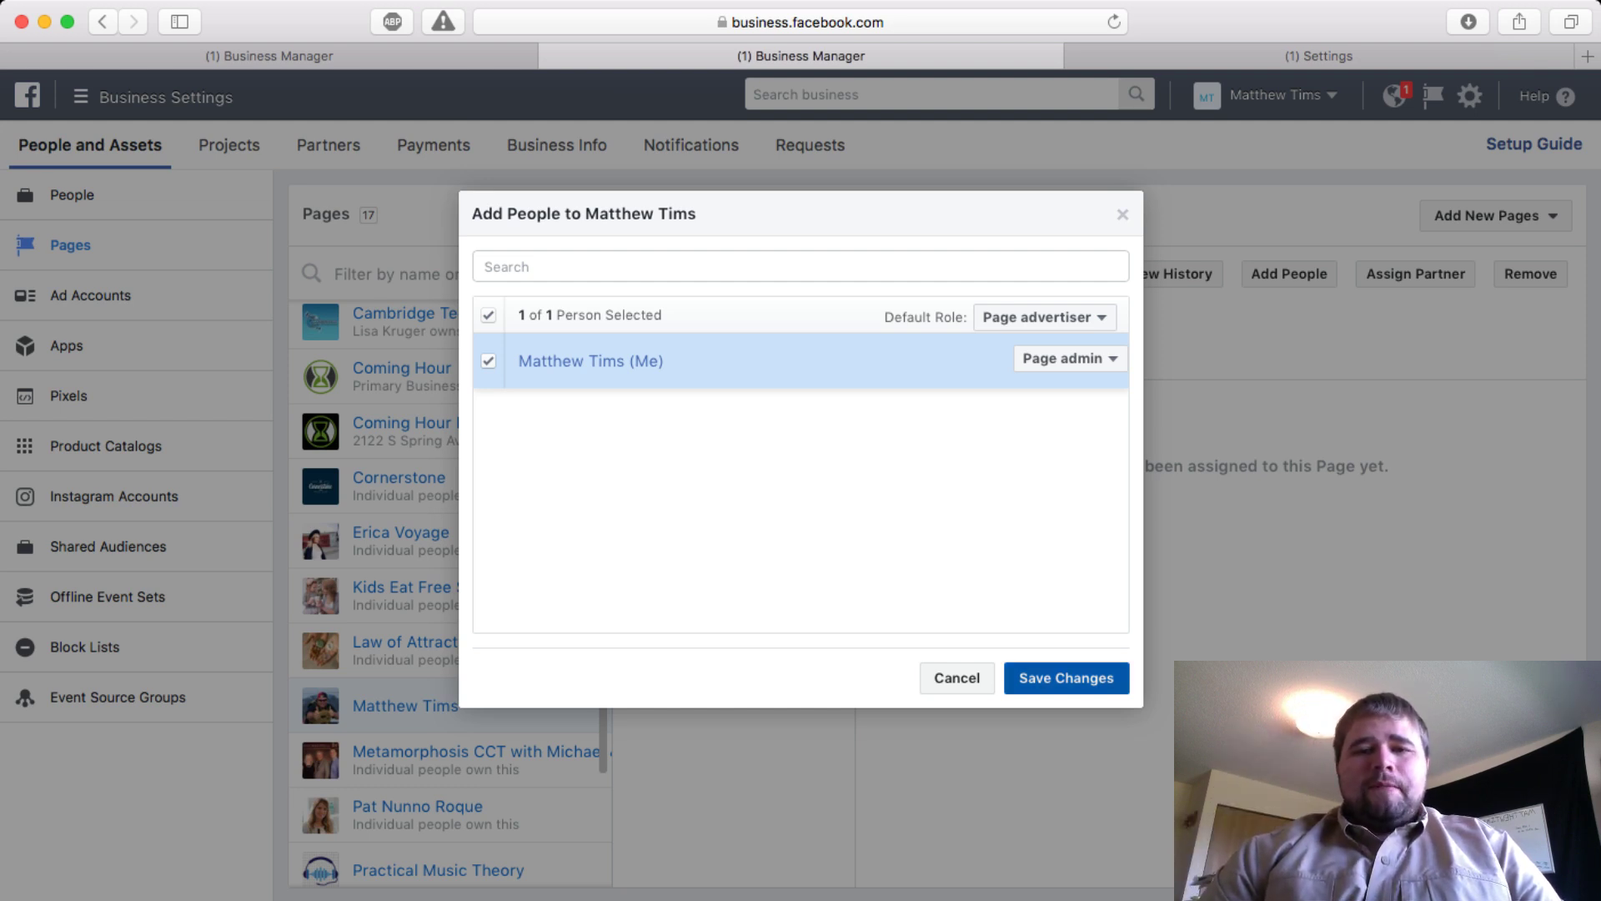
click(1067, 677)
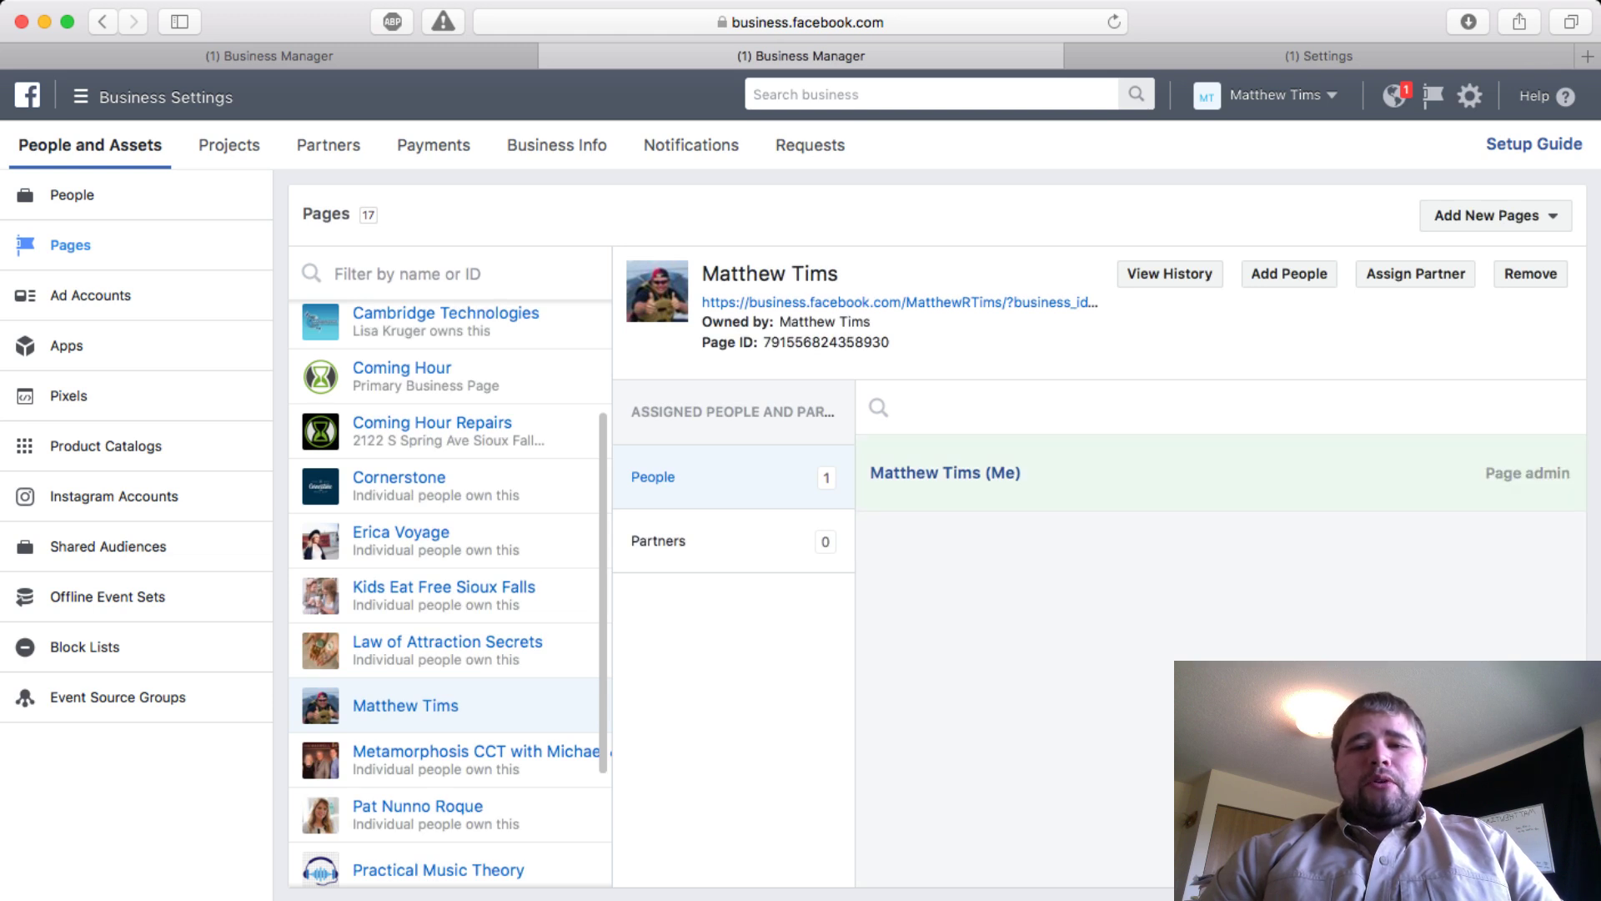